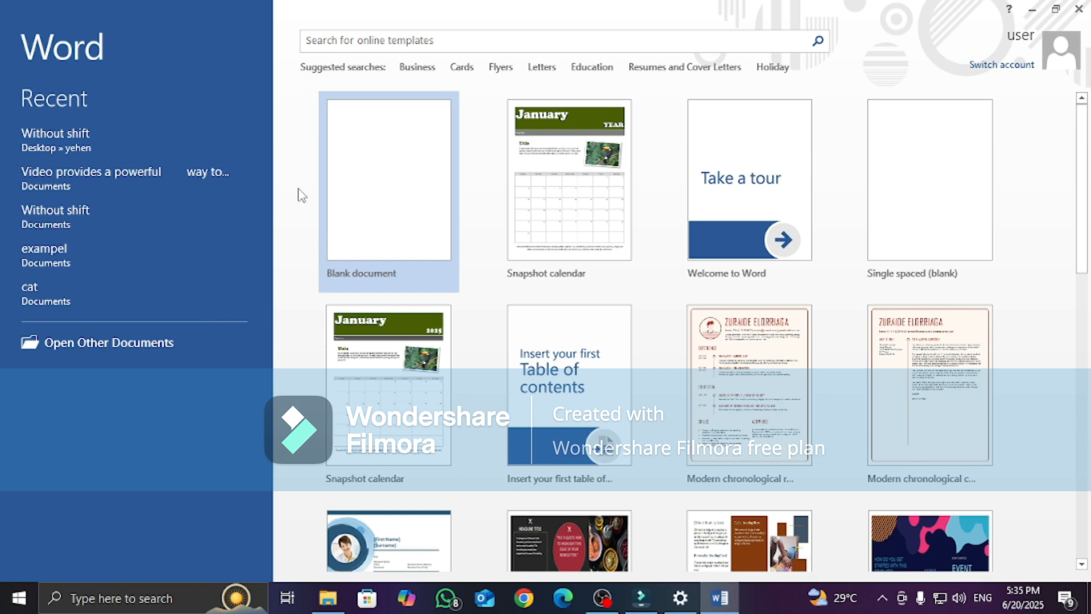
Create a blank document and set its paper size to A4.
{"action": "left_click", "coordinate": [352, 202]}
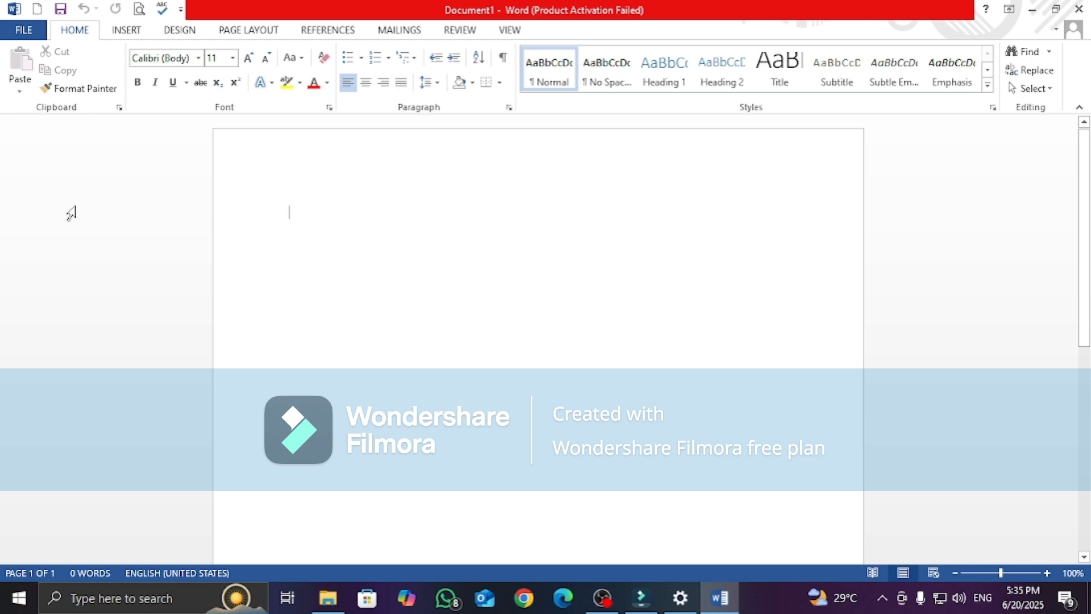
{"action": "left_click", "coordinate": [238, 31]}
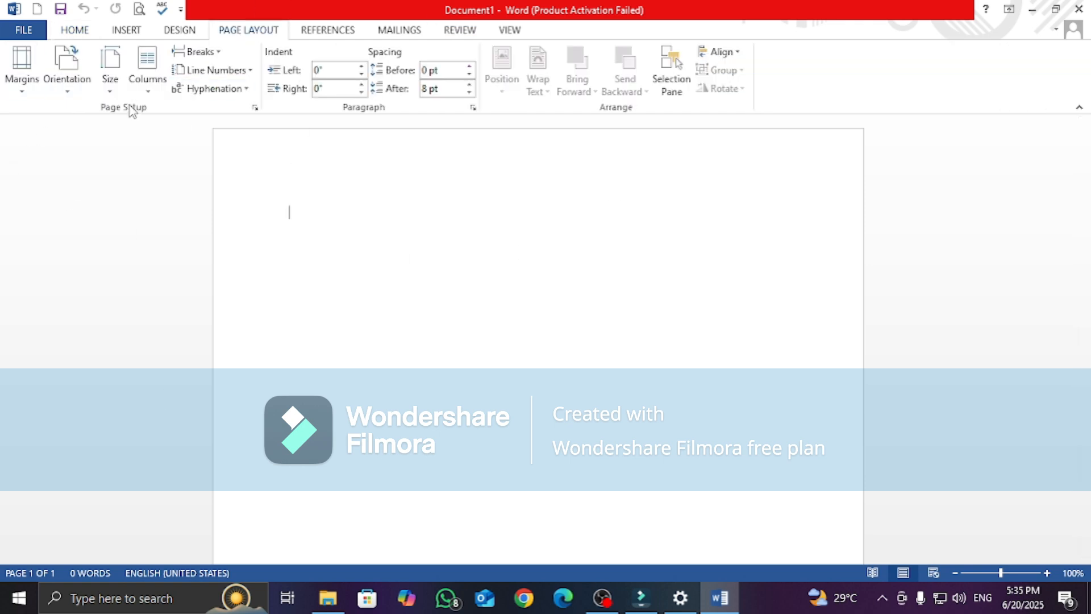
{"action": "left_click", "coordinate": [112, 73]}
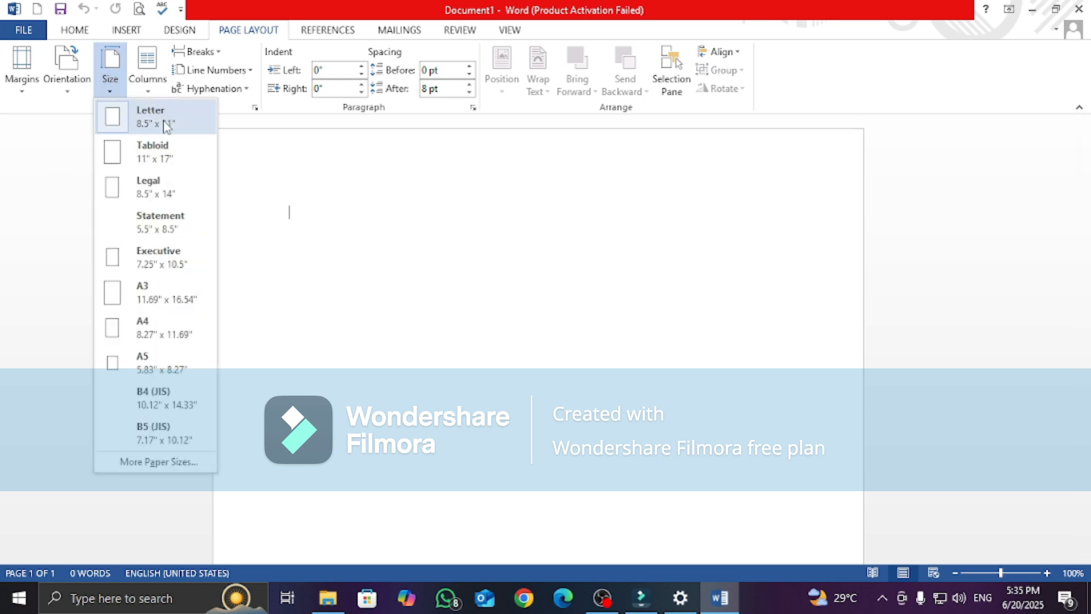
{"action": "left_click", "coordinate": [146, 341]}
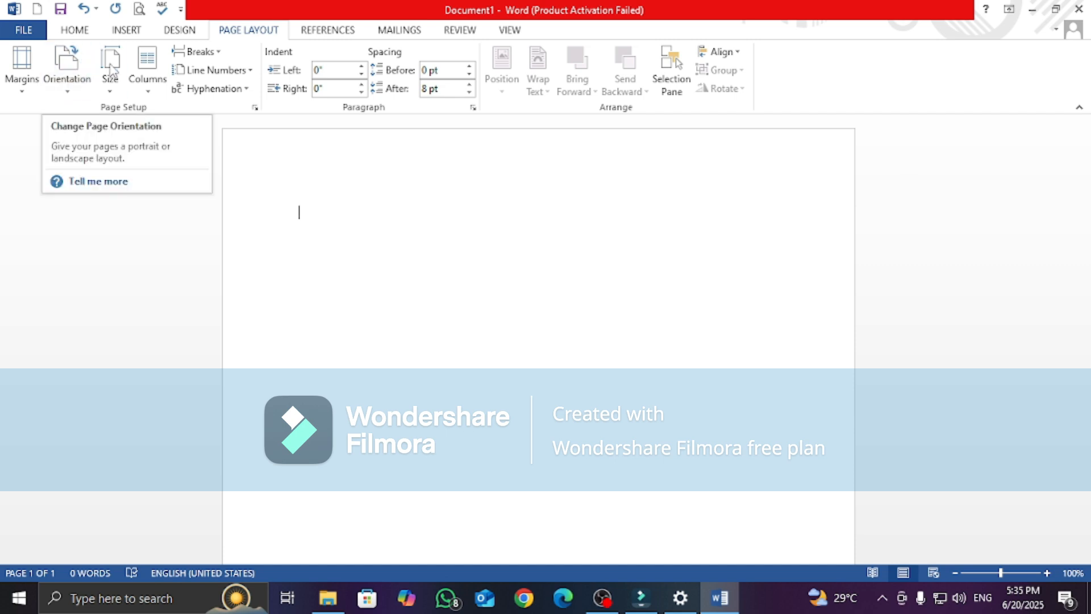
{"action": "left_click", "coordinate": [65, 86]}
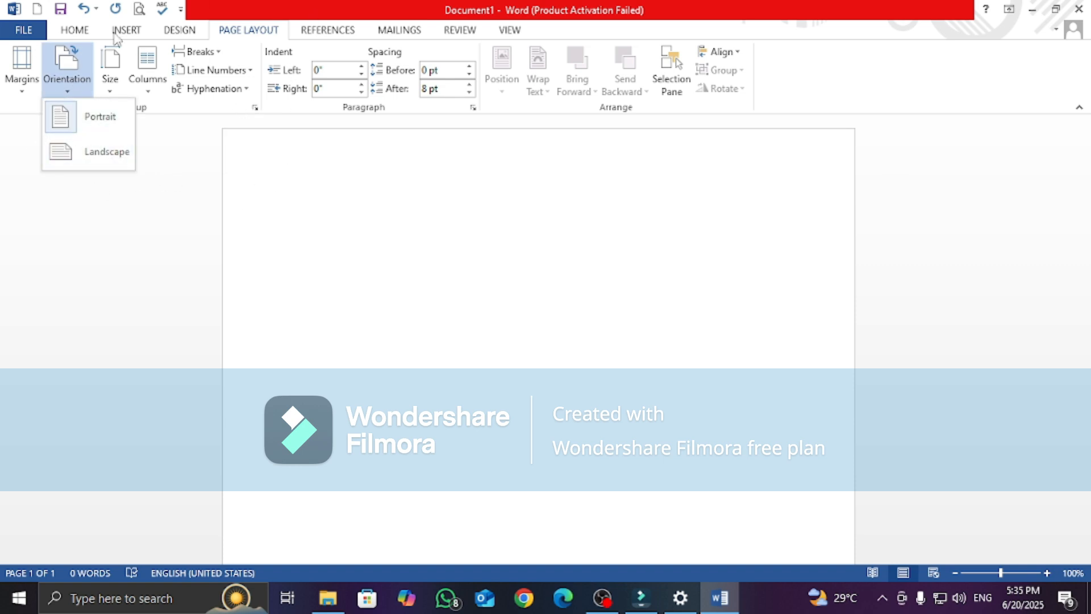
{"action": "left_click", "coordinate": [74, 32]}
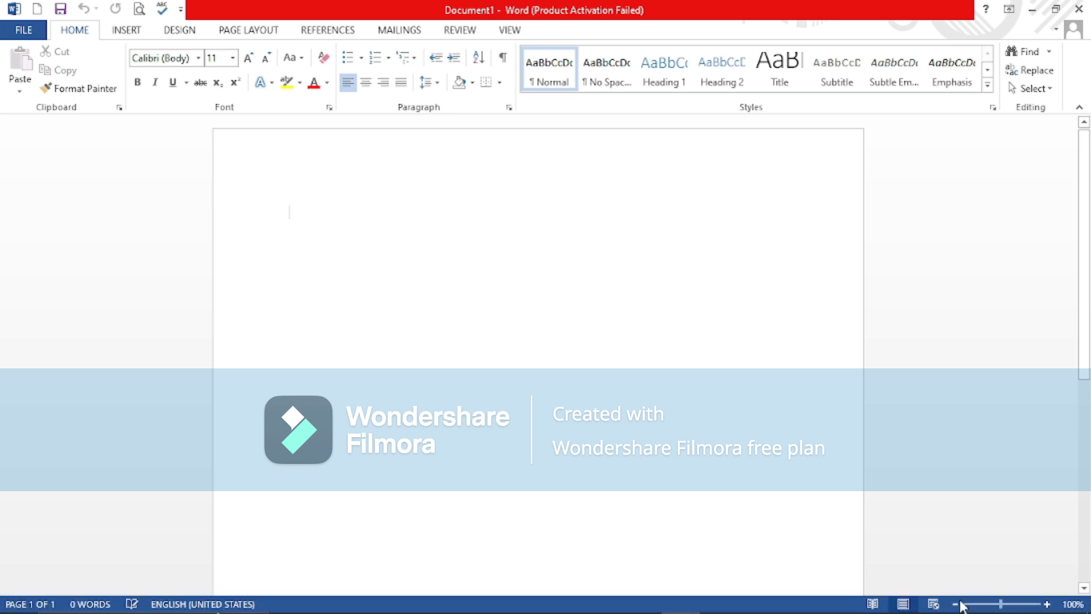
{"action": "mouse_move", "coordinate": [1032, 584]}
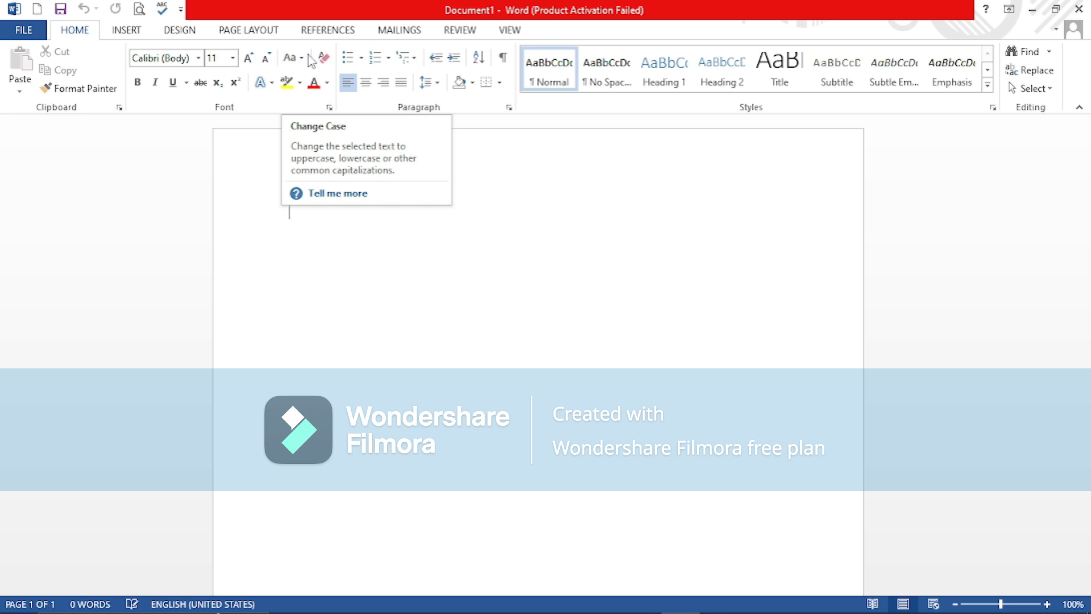
{"action": "left_click", "coordinate": [154, 83]}
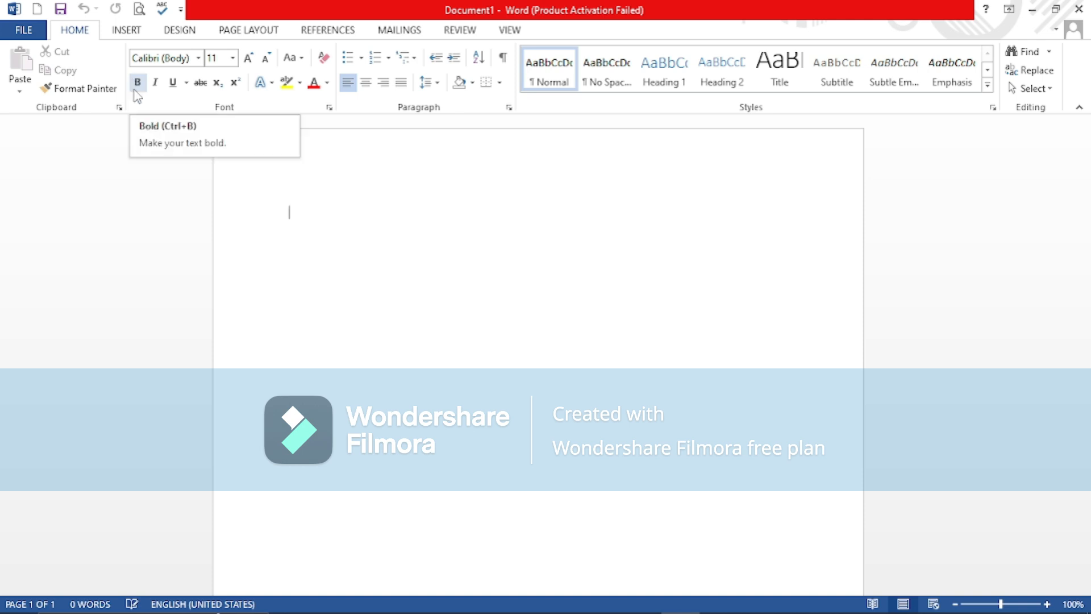
{"action": "left_click", "coordinate": [141, 85]}
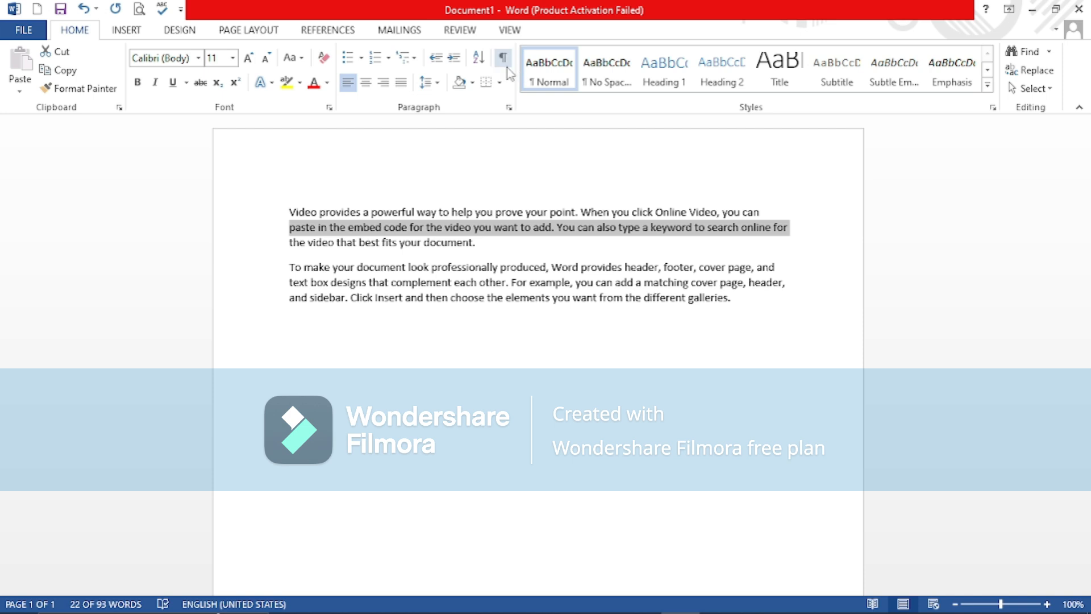
Examine the options for inserting a table, WordArt and a drop cap, and the gallery of preset watermarks.
{"action": "left_click", "coordinate": [125, 30]}
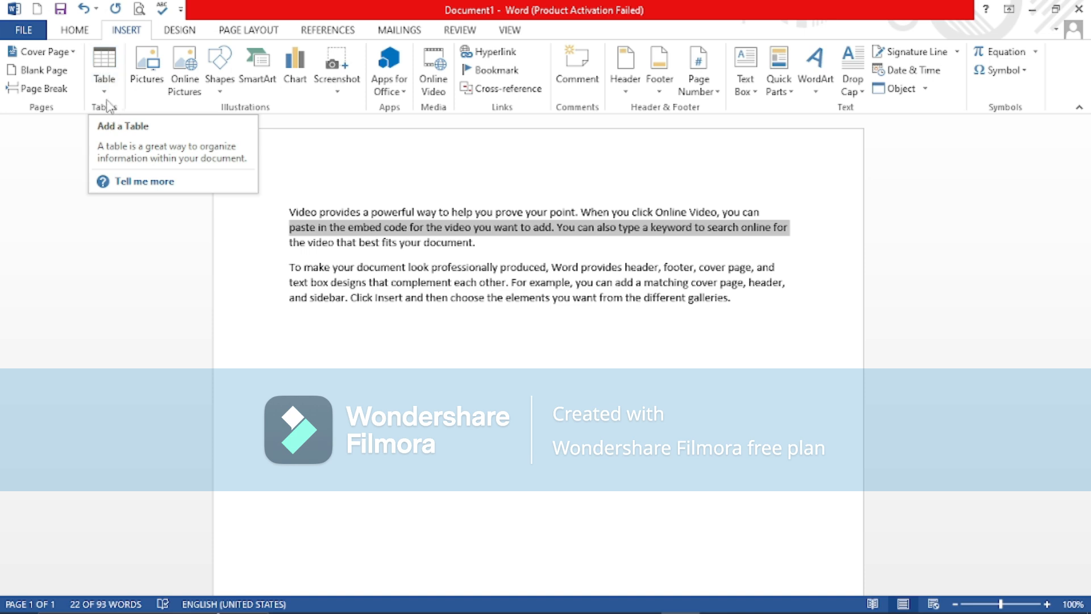
{"action": "left_click", "coordinate": [106, 73]}
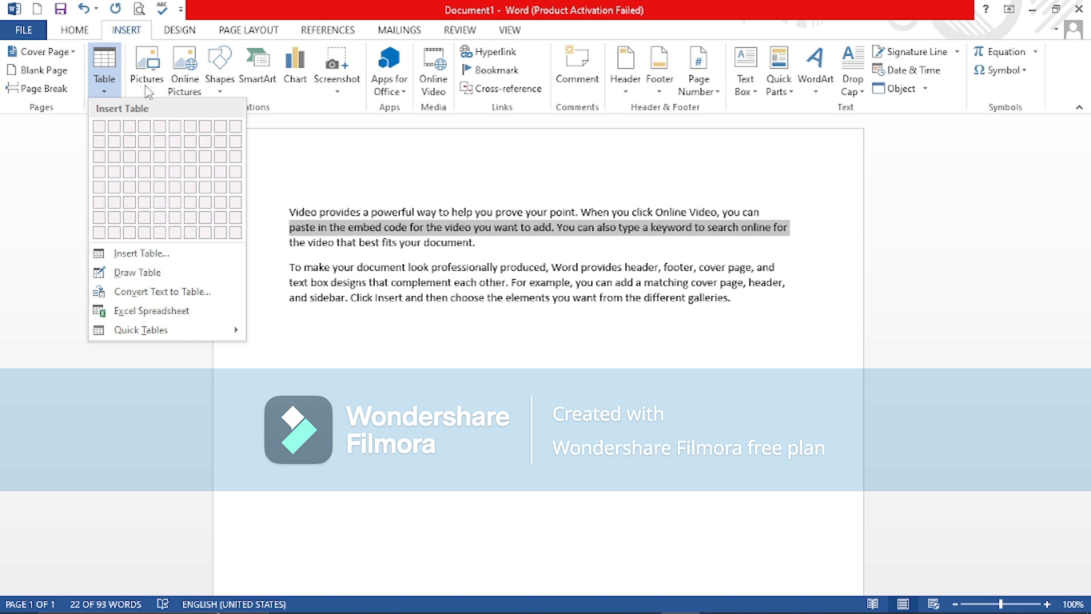
{"action": "left_click", "coordinate": [273, 158]}
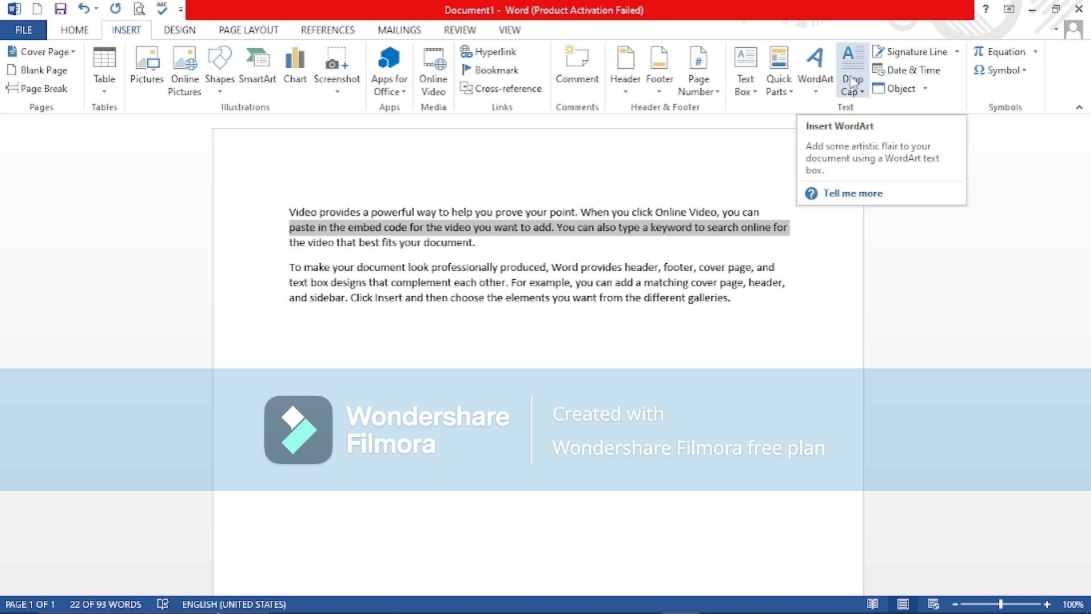
{"action": "left_click", "coordinate": [816, 91]}
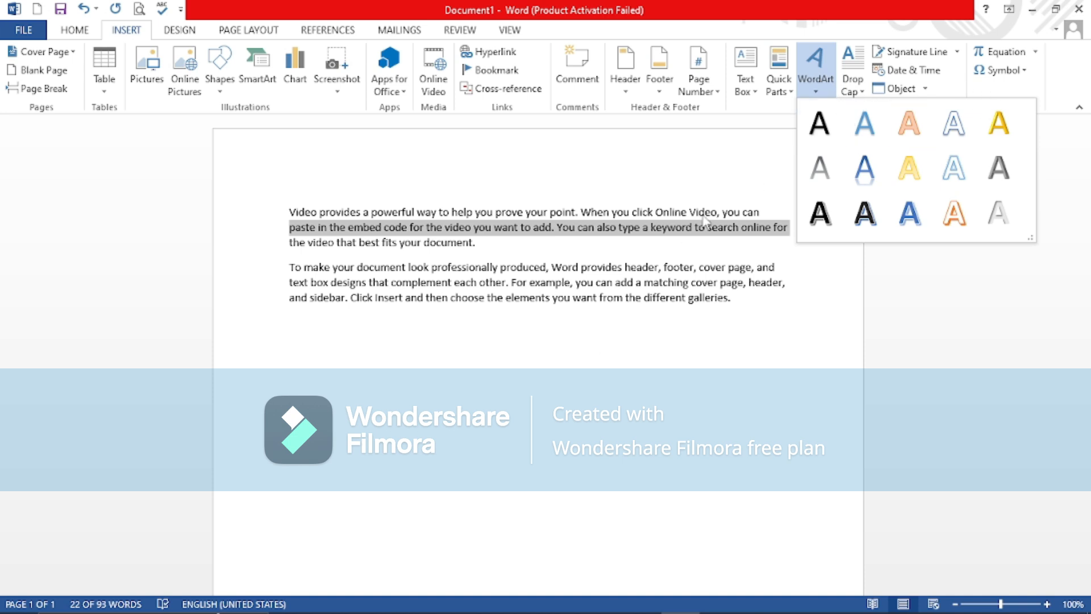
{"action": "left_click", "coordinate": [852, 85]}
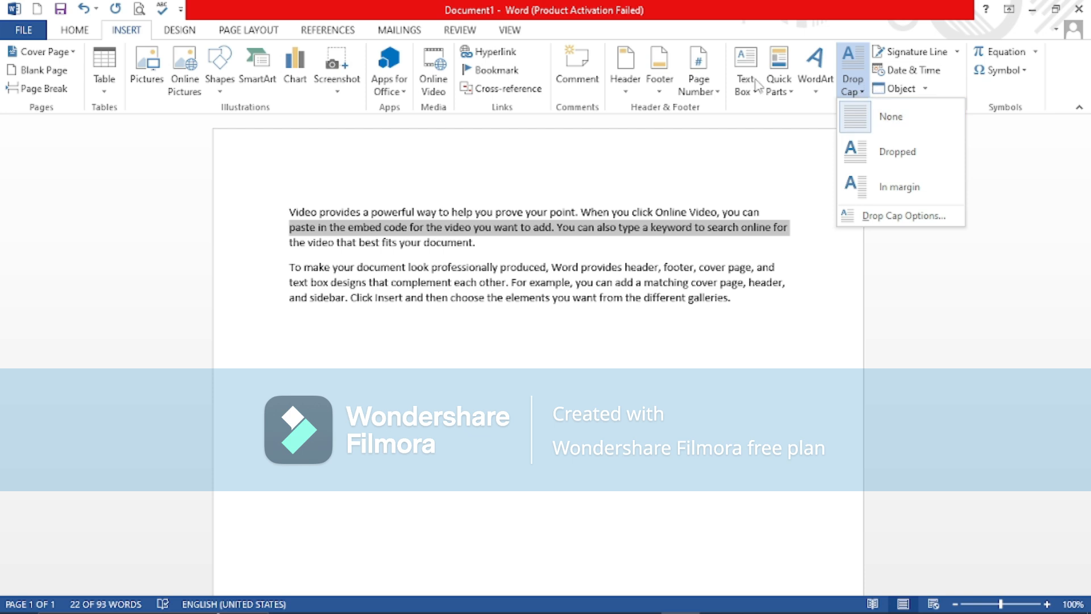
{"action": "left_click", "coordinate": [180, 30]}
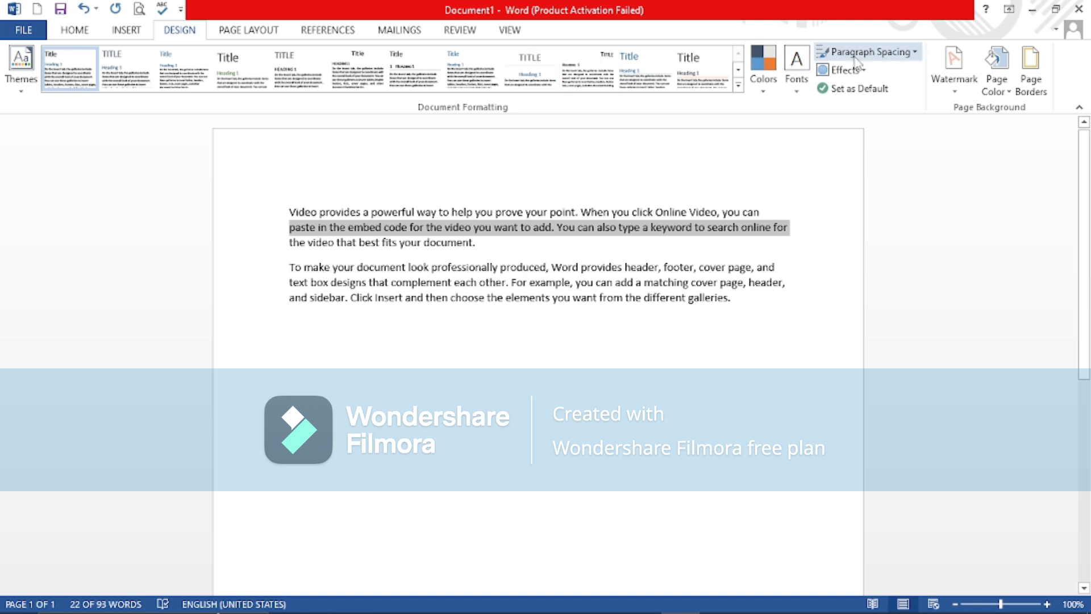
{"action": "left_click", "coordinate": [955, 71]}
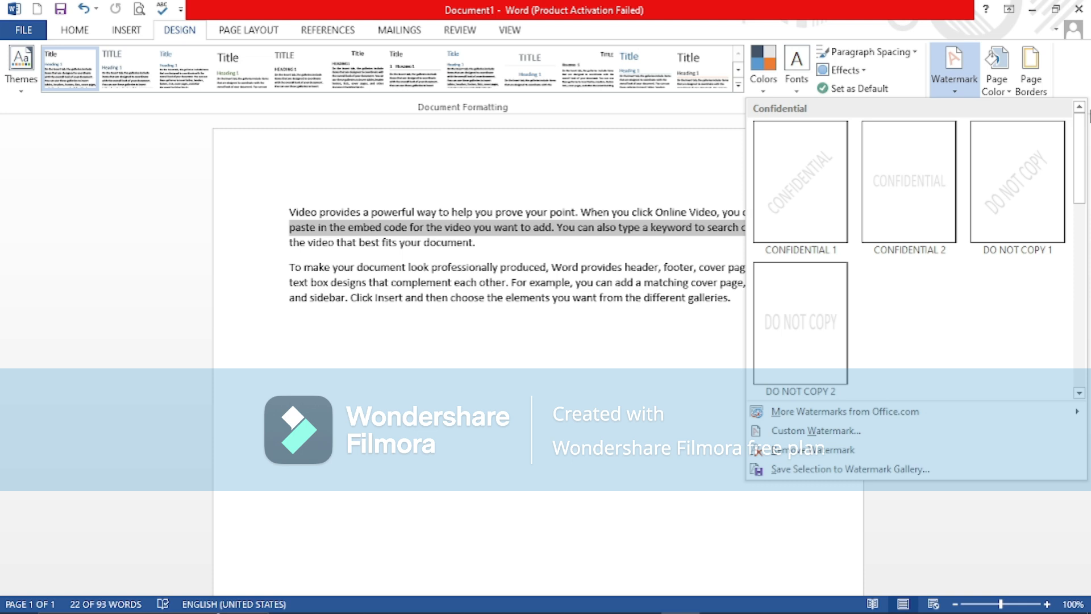
{"action": "left_click", "coordinate": [680, 137]}
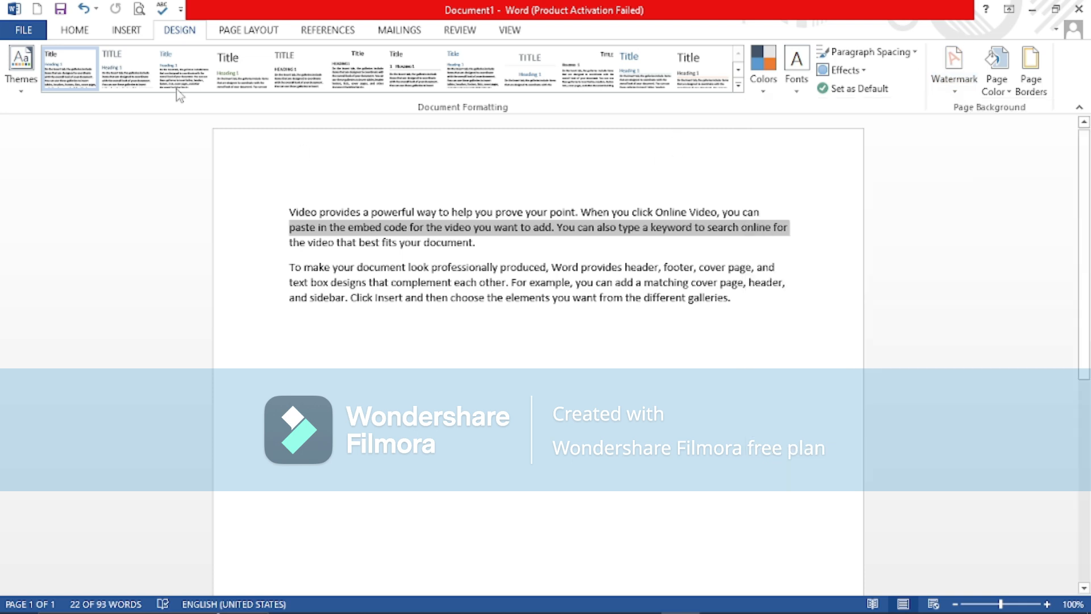
Make the selected second line of the first paragraph bold.
{"action": "left_click", "coordinate": [85, 32]}
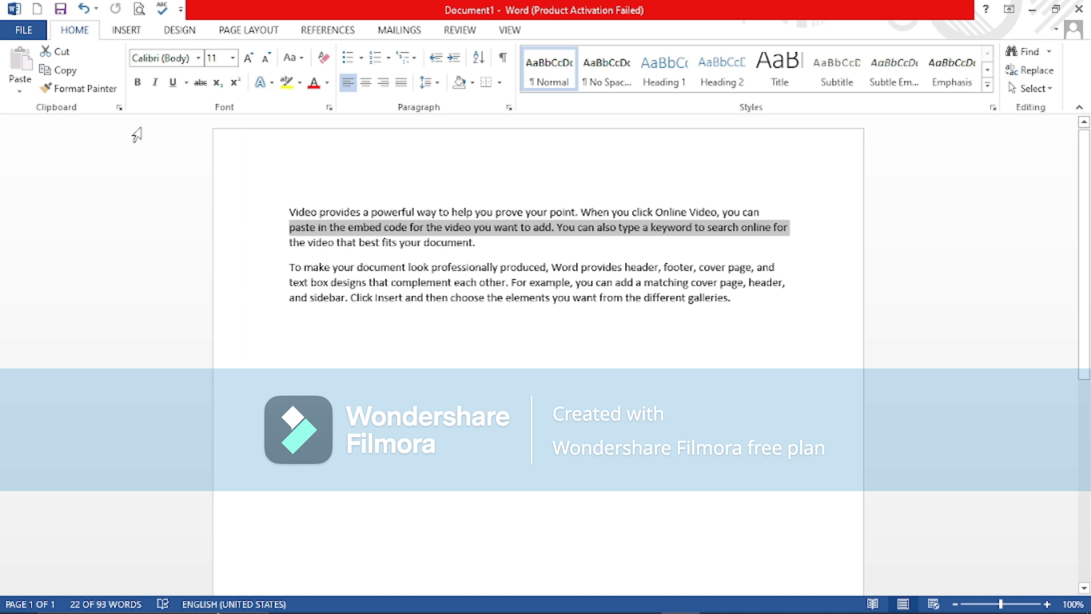
{"action": "left_click", "coordinate": [137, 82]}
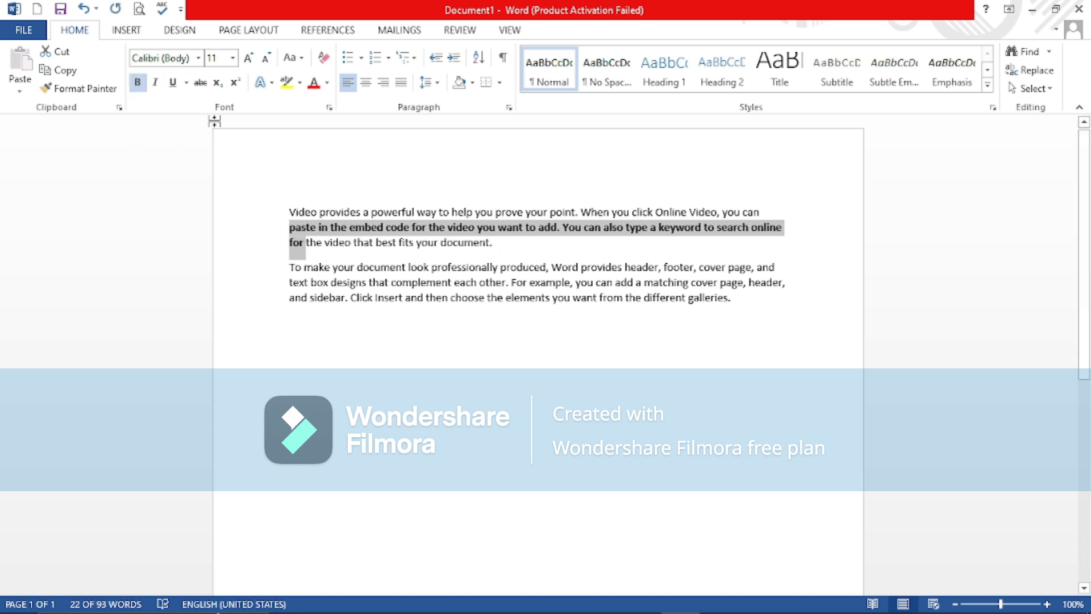
{"action": "left_click", "coordinate": [137, 82]}
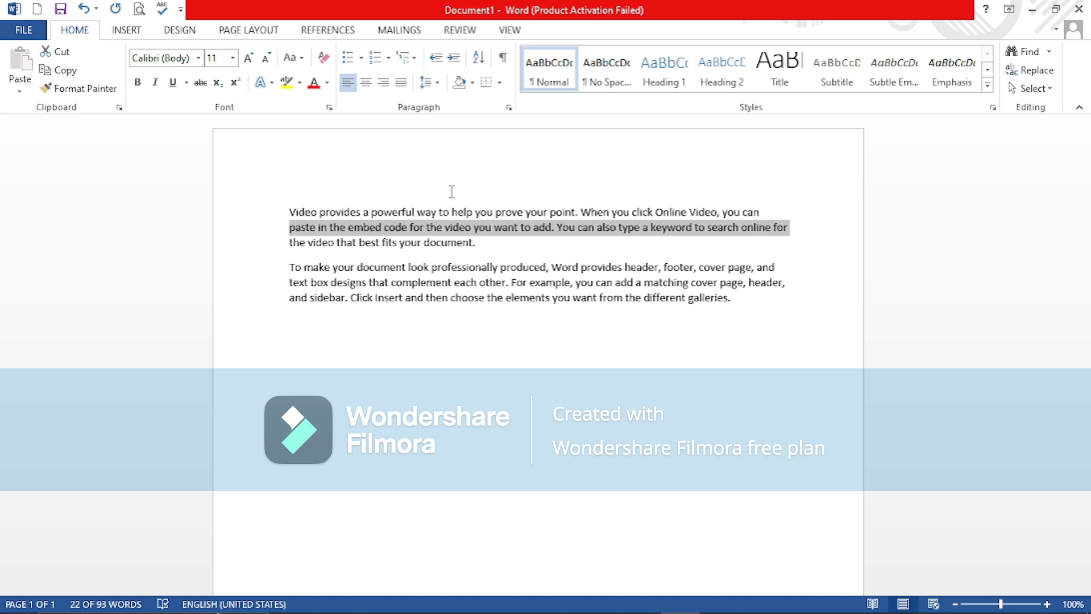
{"action": "key", "text": "ctrl+b"}
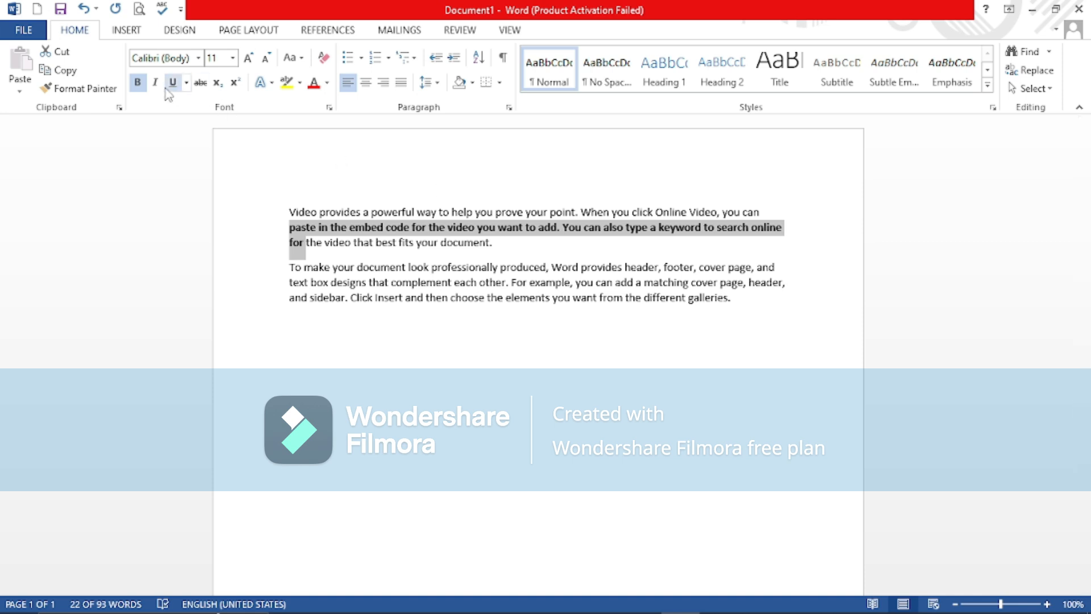
Italicize the start of the second paragraph, from "To make your document" through "Word provide".
{"action": "left_click", "coordinate": [346, 297]}
{"action": "left_click_drag", "start_coordinate": [290, 273], "coordinate": [617, 273]}
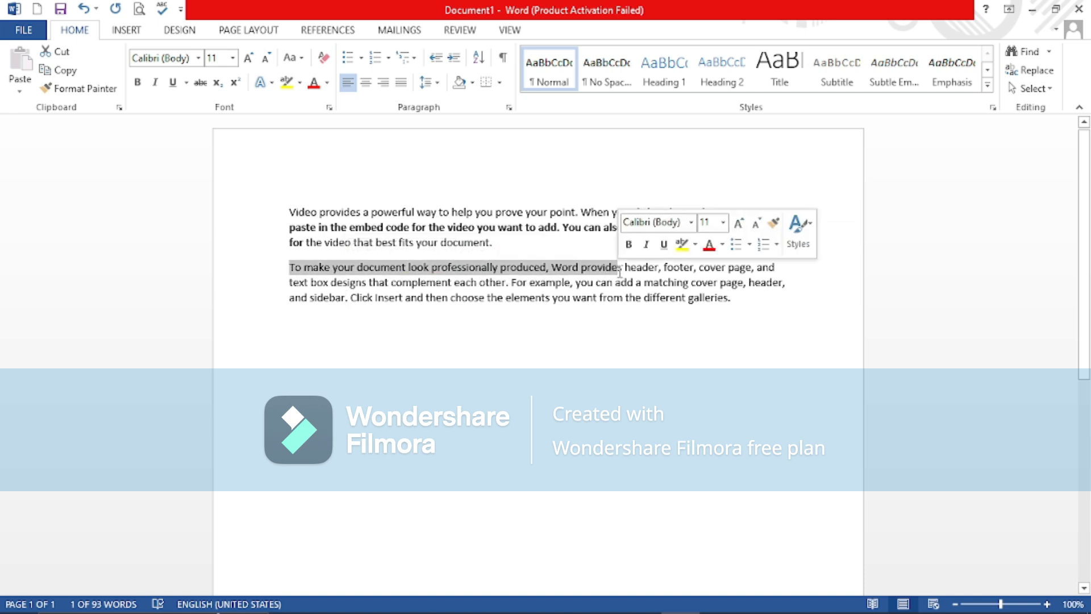
{"action": "left_click", "coordinate": [156, 84]}
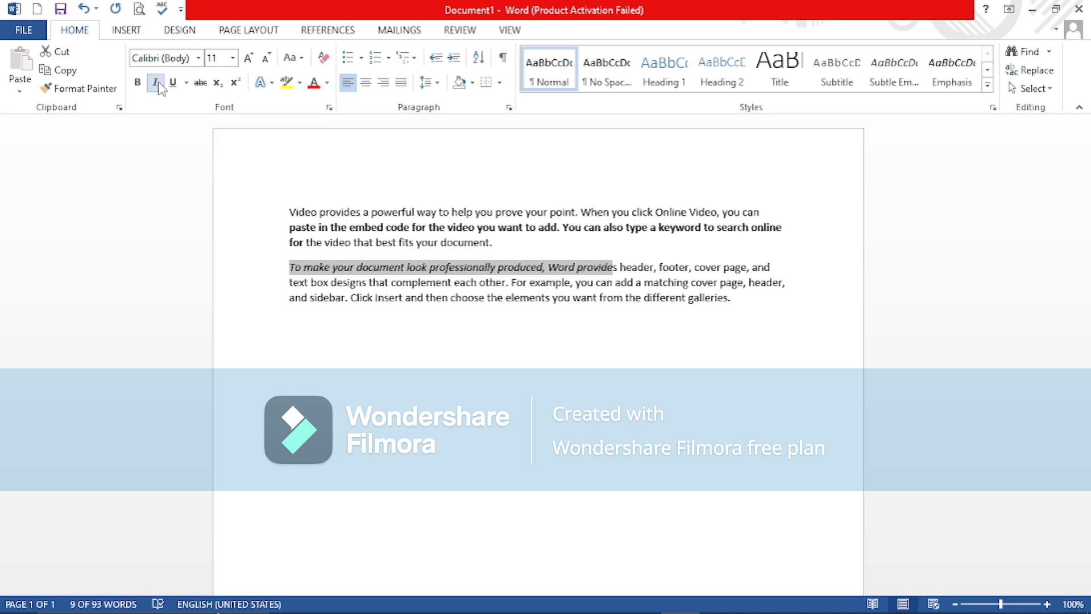
{"action": "left_click", "coordinate": [157, 83]}
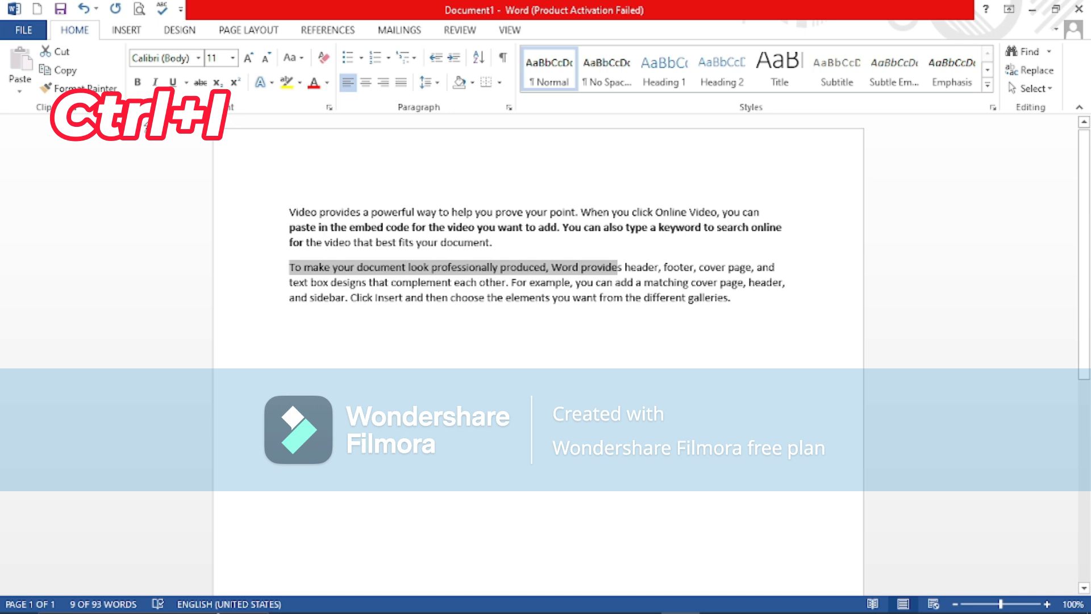
{"action": "key", "text": "ctrl+i"}
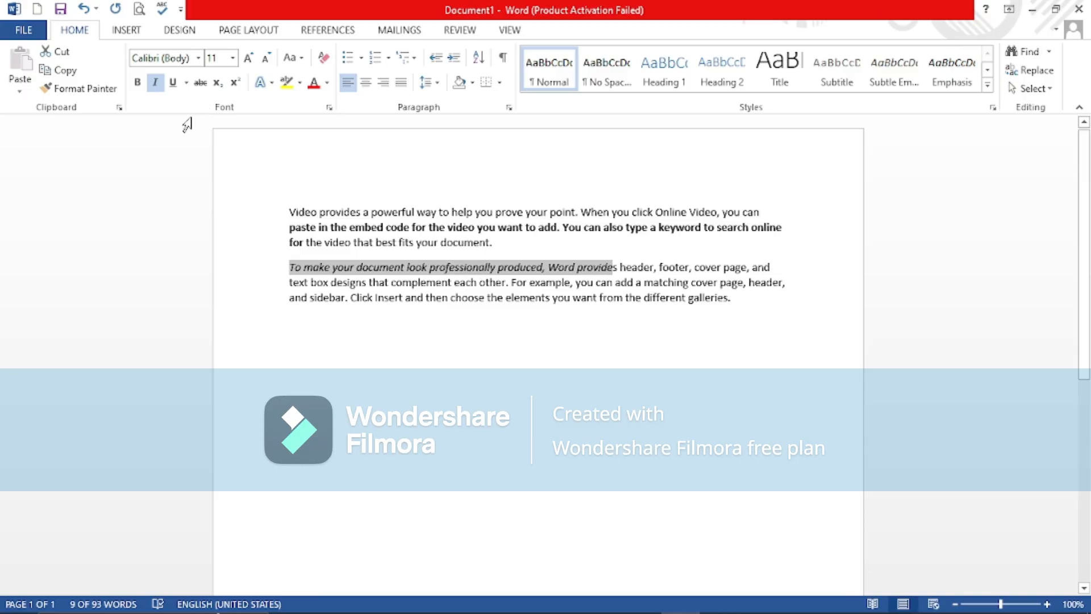
Enter "Ho" followed by a subscript 2 on the empty line below the second paragraph.
{"action": "left_click", "coordinate": [335, 371]}
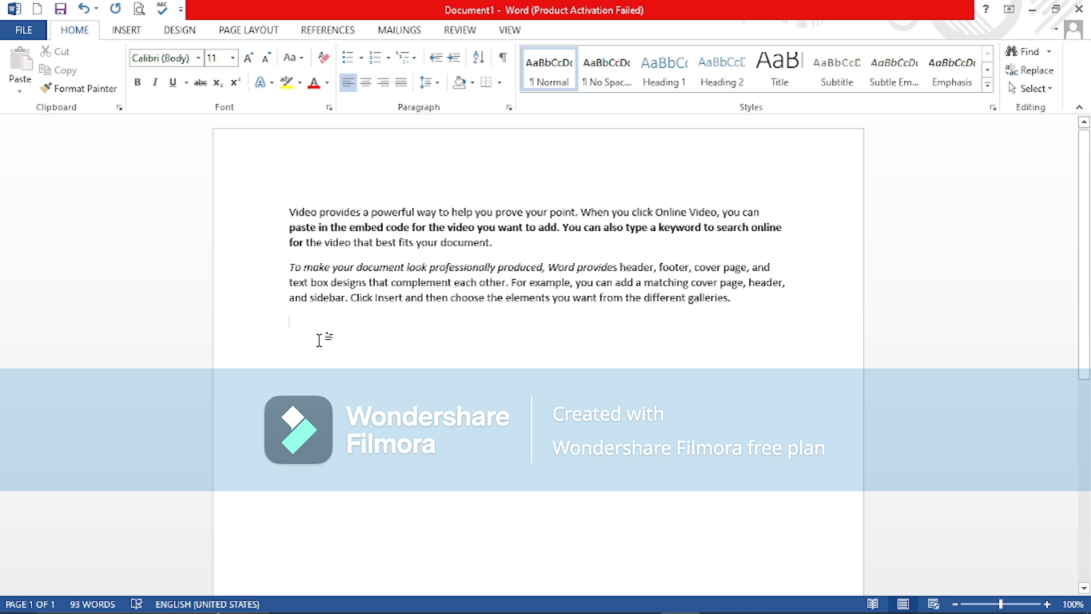
{"action": "type", "text": "Ho"}
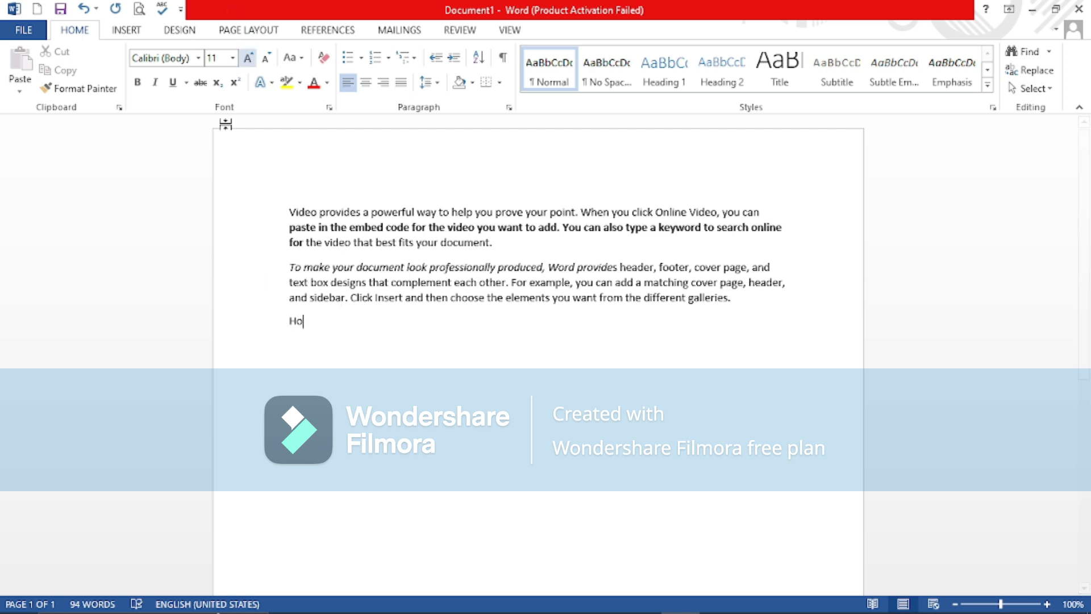
{"action": "left_click", "coordinate": [218, 86]}
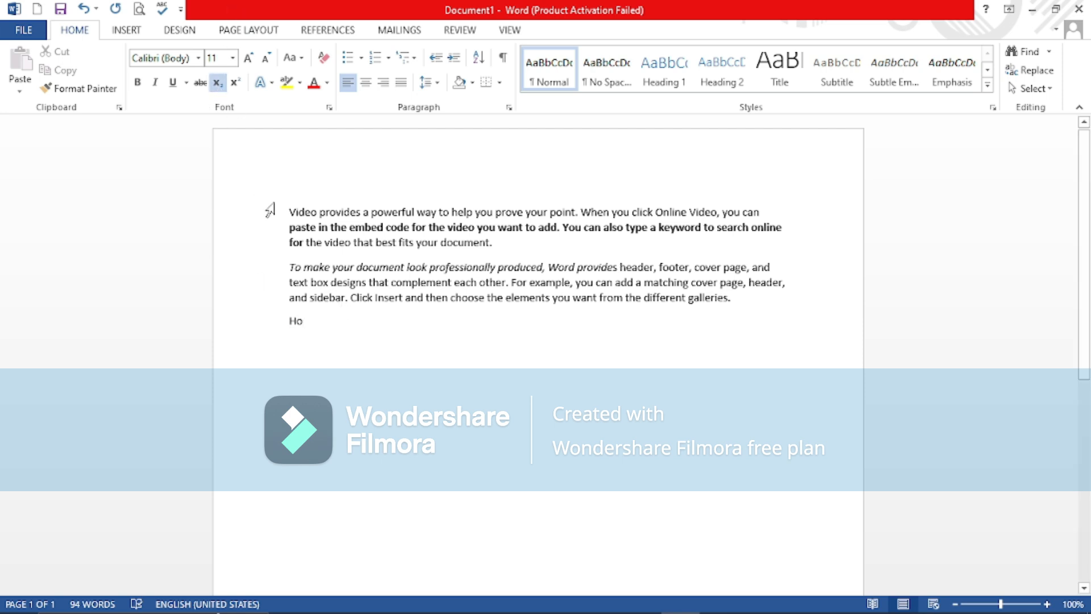
{"action": "type", "text": "2"}
Add a bold 2 with a superscript 3 after the "Ho" text with its subscript.
{"action": "left_click", "coordinate": [238, 82]}
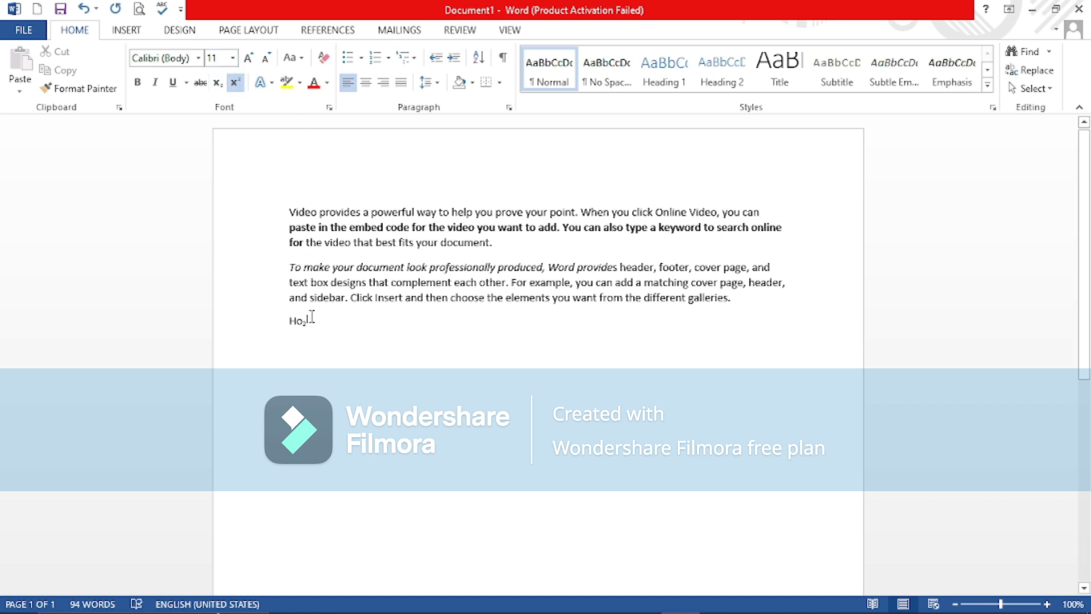
{"action": "key", "text": "ctrl+equal"}
{"action": "left_click", "coordinate": [141, 85]}
{"action": "left_click", "coordinate": [217, 83]}
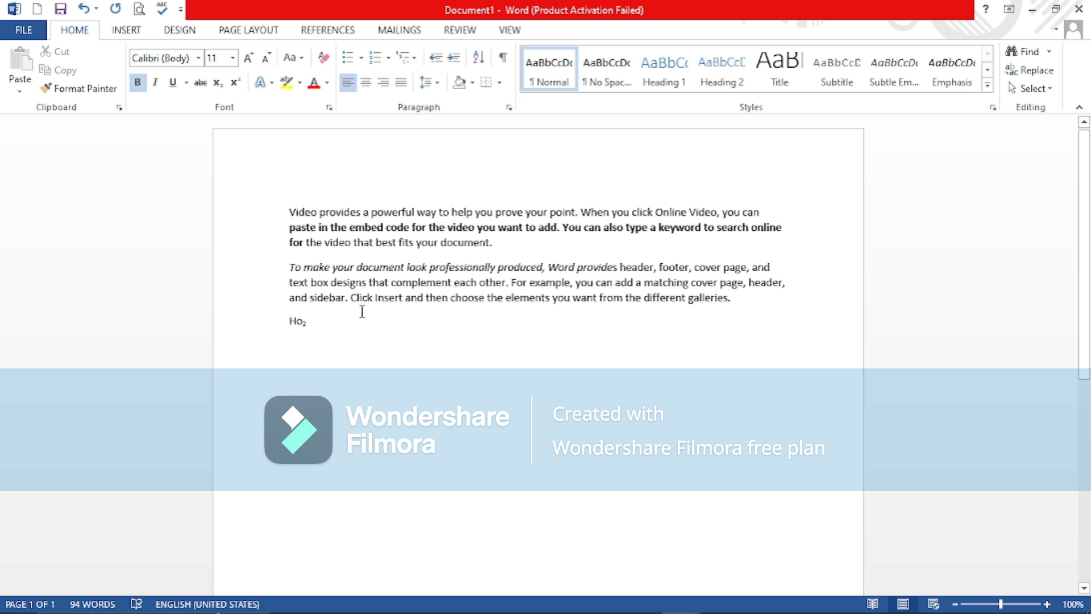
{"action": "type", "text": "2"}
{"action": "left_click", "coordinate": [234, 84]}
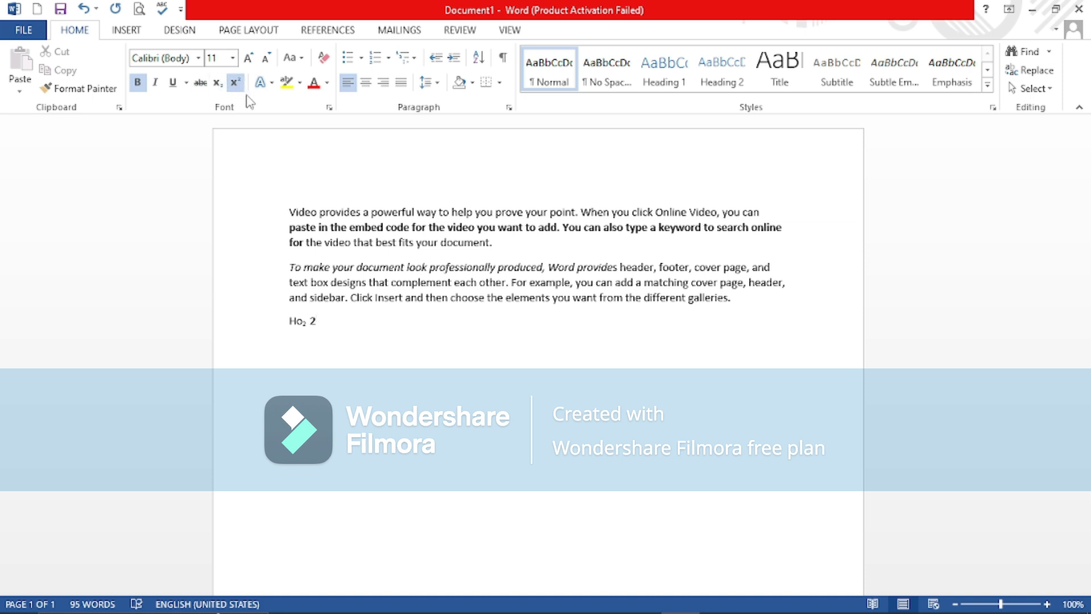
{"action": "type", "text": "3"}
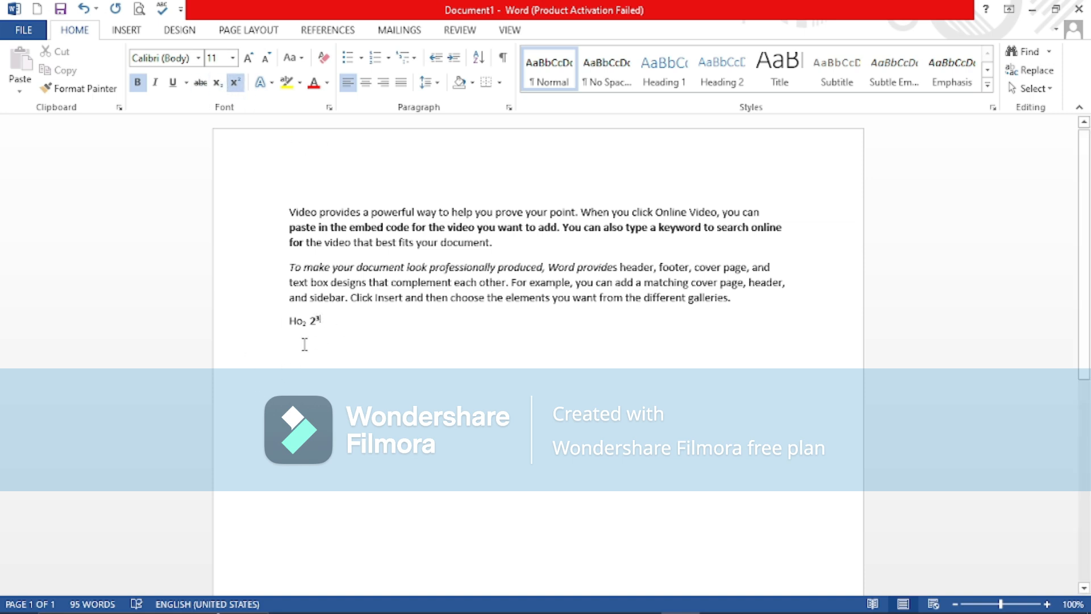
{"action": "left_click", "coordinate": [261, 82]}
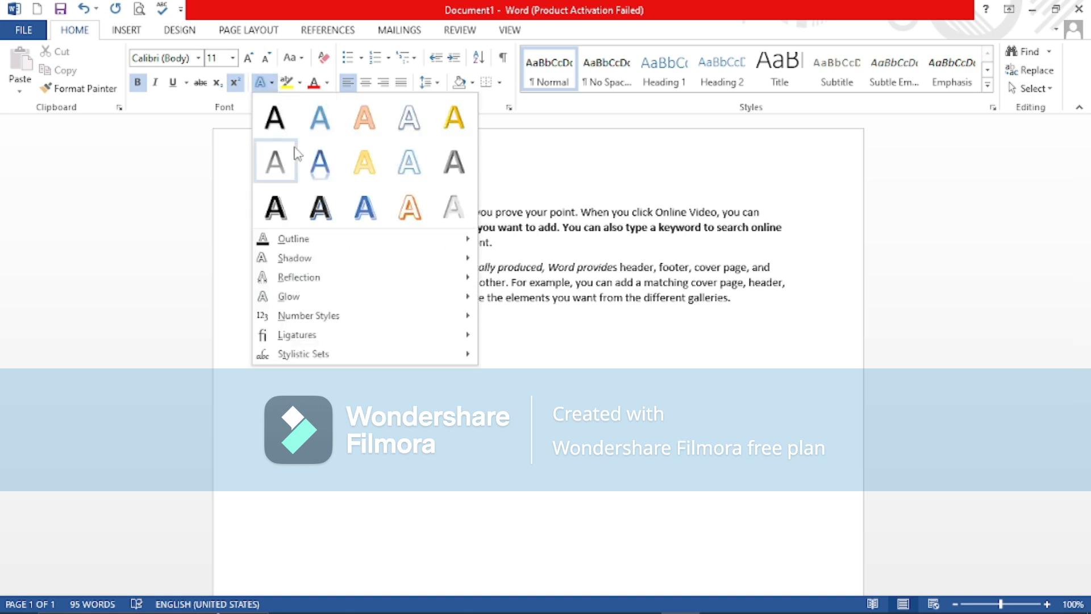
{"action": "left_click", "coordinate": [528, 154]}
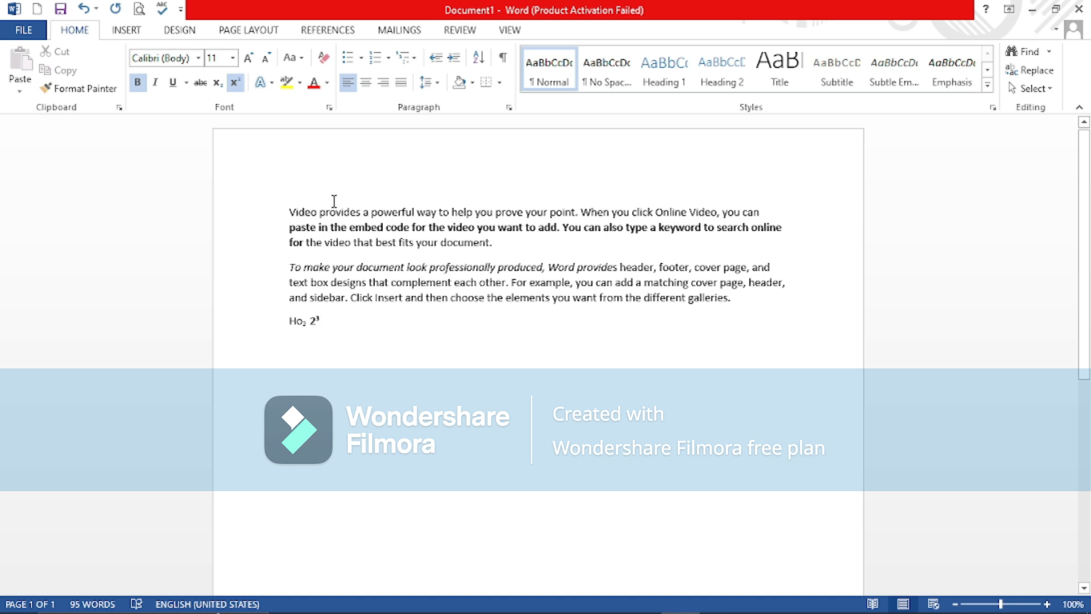
Turn off superscript, add a bold "=rand(2)" after the superscript 3, and start a new line.
{"action": "left_click", "coordinate": [235, 82]}
{"action": "type", "text": "=rand(2"}
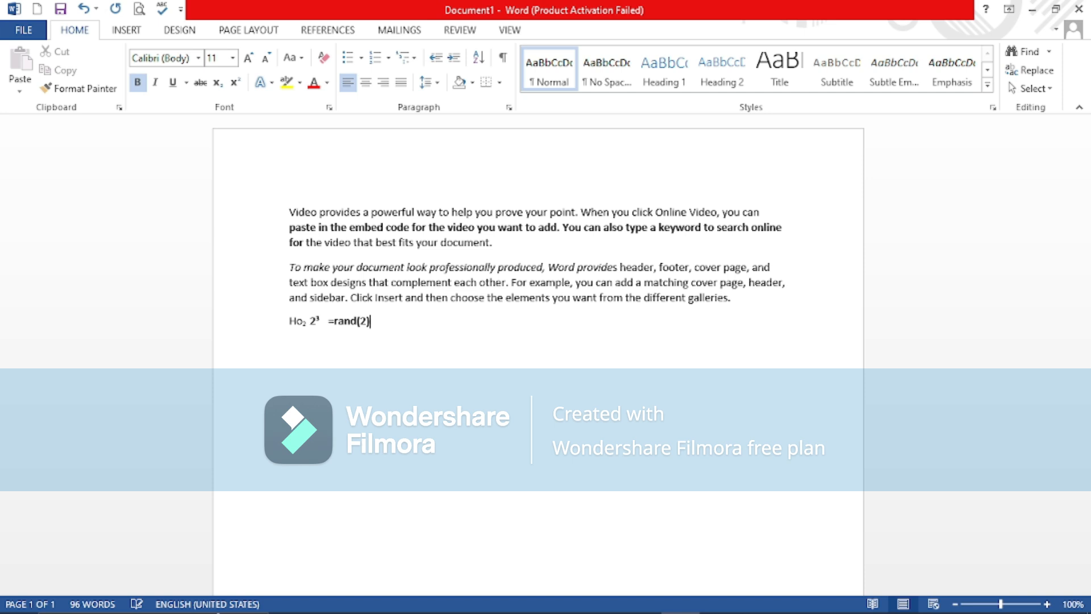
{"action": "key", "text": "Return"}
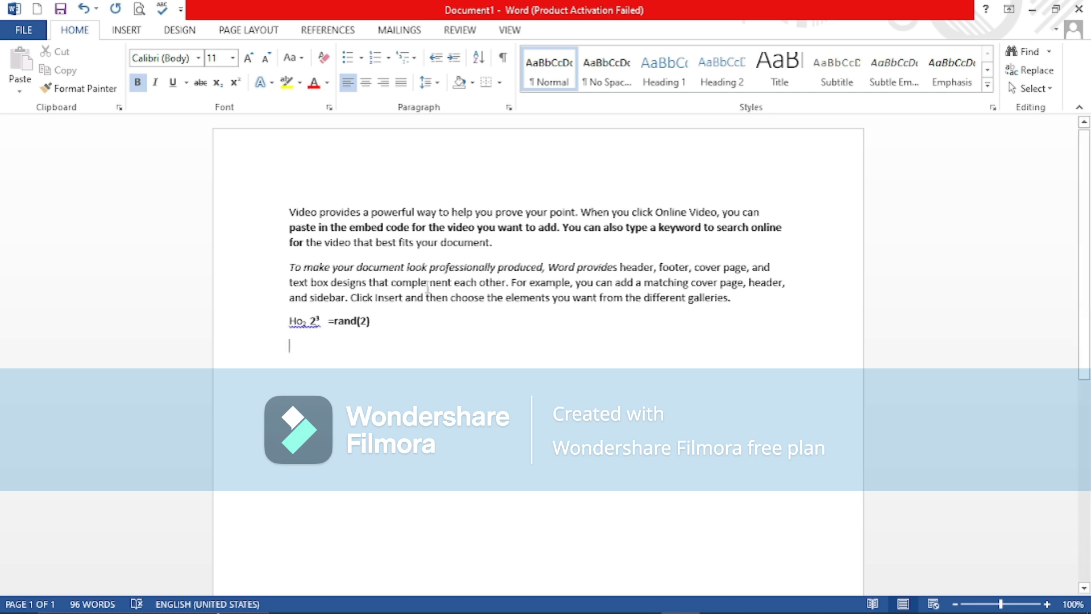
Generate two paragraphs of sample text on the new line with =rand(2).
{"action": "type", "text": "=rand(@)"}
{"action": "key", "text": "BackSpace"}
{"action": "key", "text": "BackSpace"}
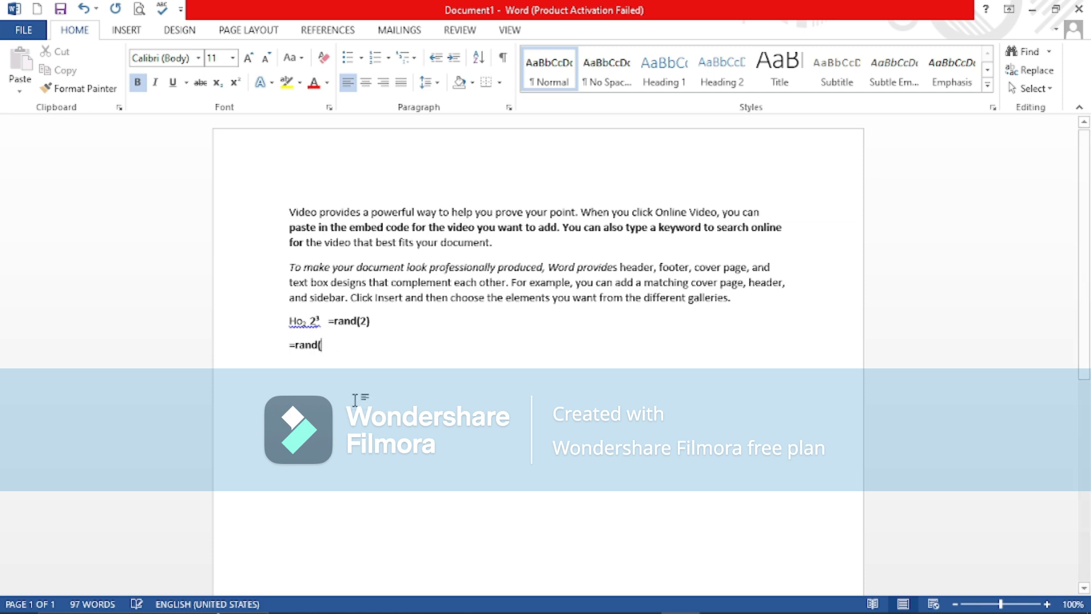
{"action": "type", "text": "2)"}
{"action": "key", "text": "Return"}
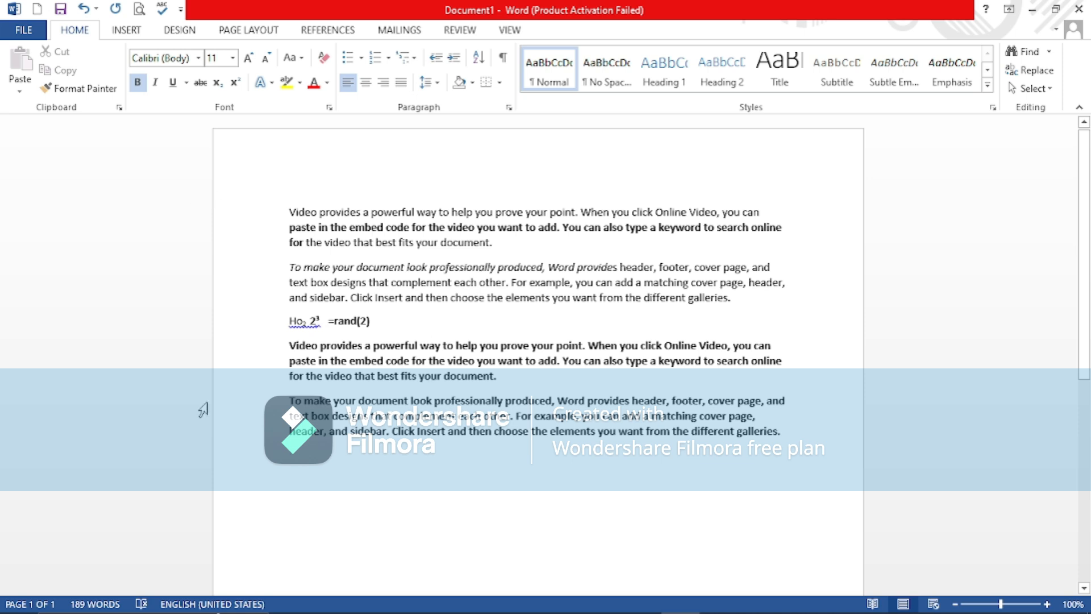
Remove bold from the generated sample text, from its second line through the end of the last paragraph.
{"action": "left_click_drag", "start_coordinate": [288, 359], "coordinate": [503, 378]}
{"action": "left_click_drag", "start_coordinate": [699, 448], "coordinate": [709, 546]}
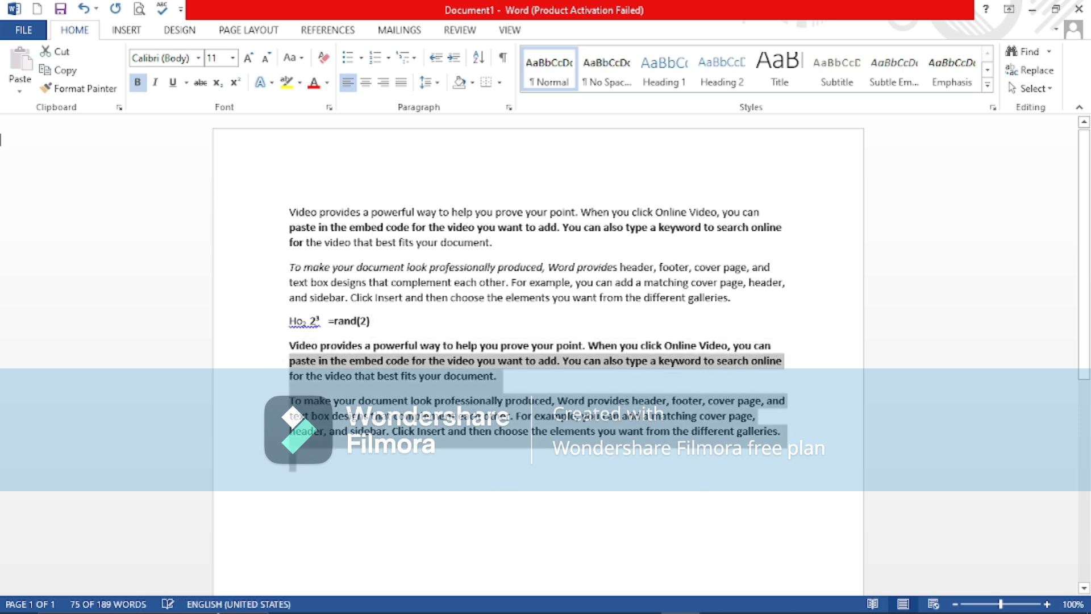
{"action": "left_click", "coordinate": [137, 82]}
Highlight the selected sample text in yellow, and view the text effects and font color choices.
{"action": "left_click", "coordinate": [263, 83]}
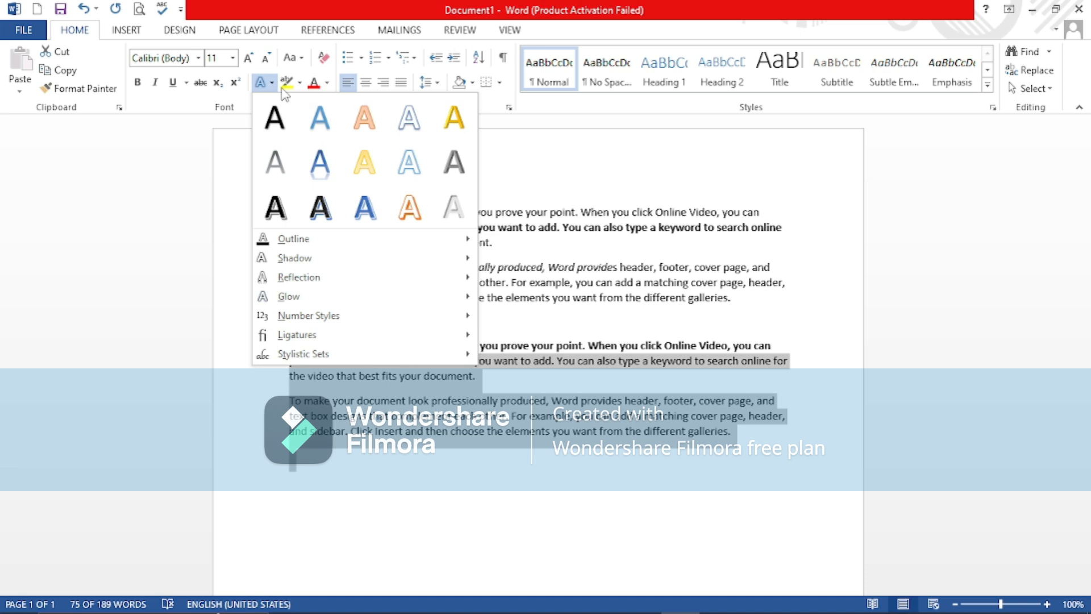
{"action": "left_click", "coordinate": [505, 139]}
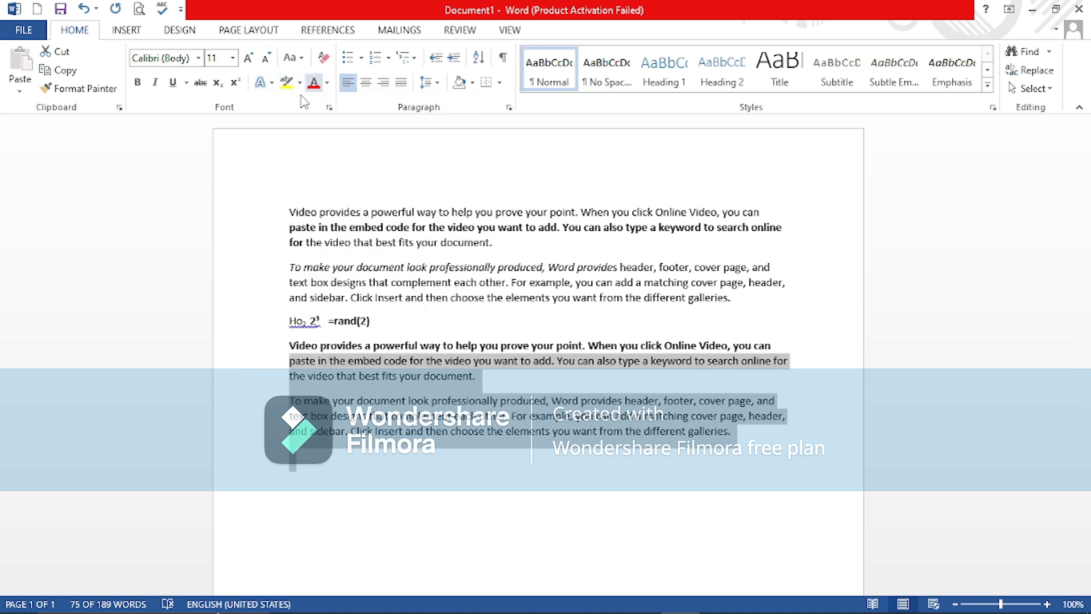
{"action": "left_click", "coordinate": [286, 82]}
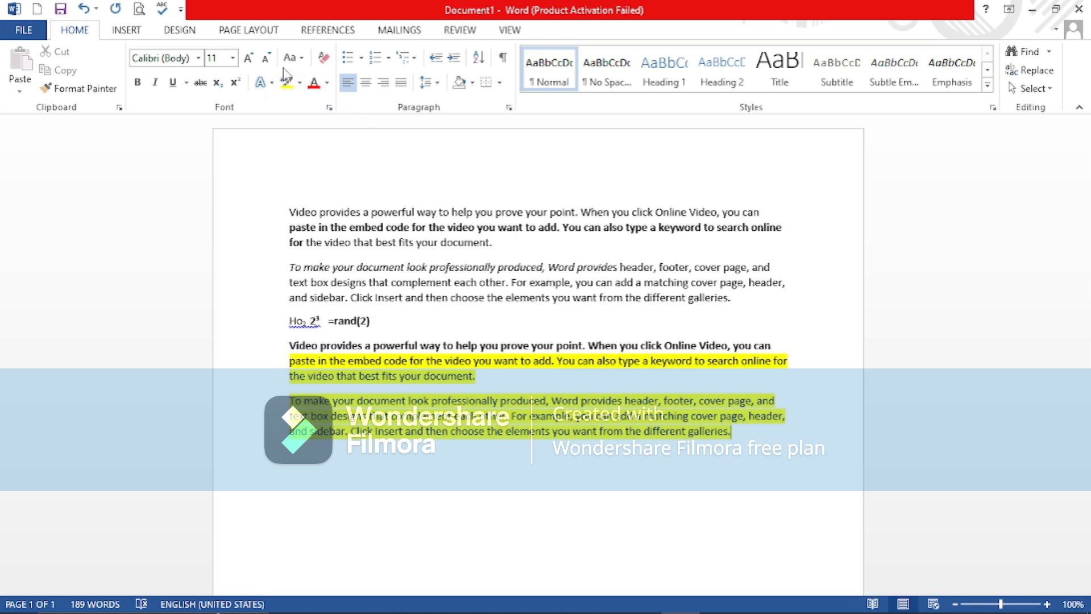
{"action": "left_click", "coordinate": [327, 86]}
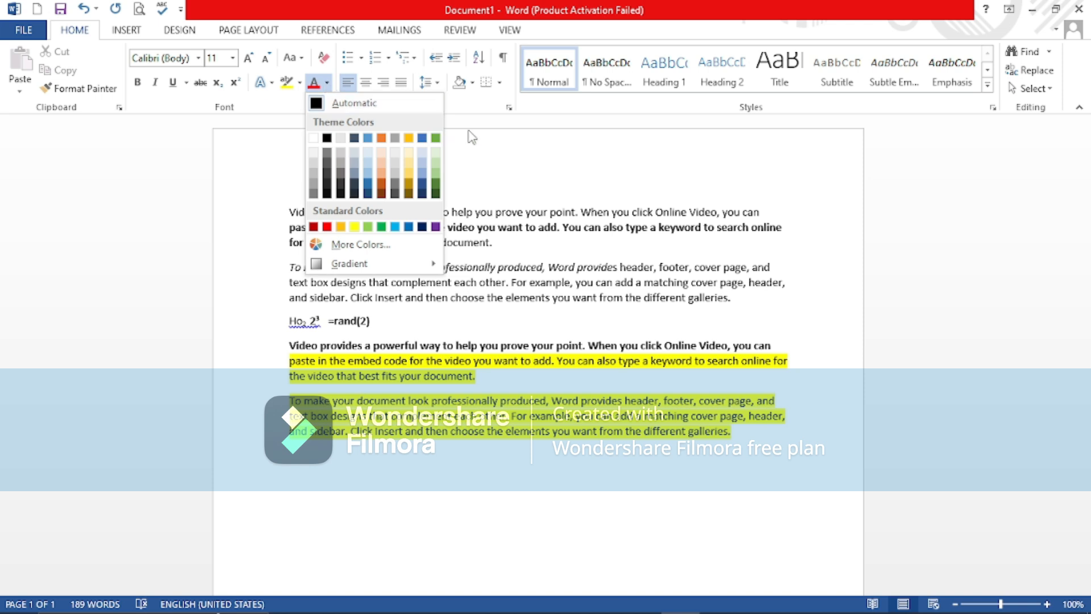
{"action": "left_click", "coordinate": [485, 145]}
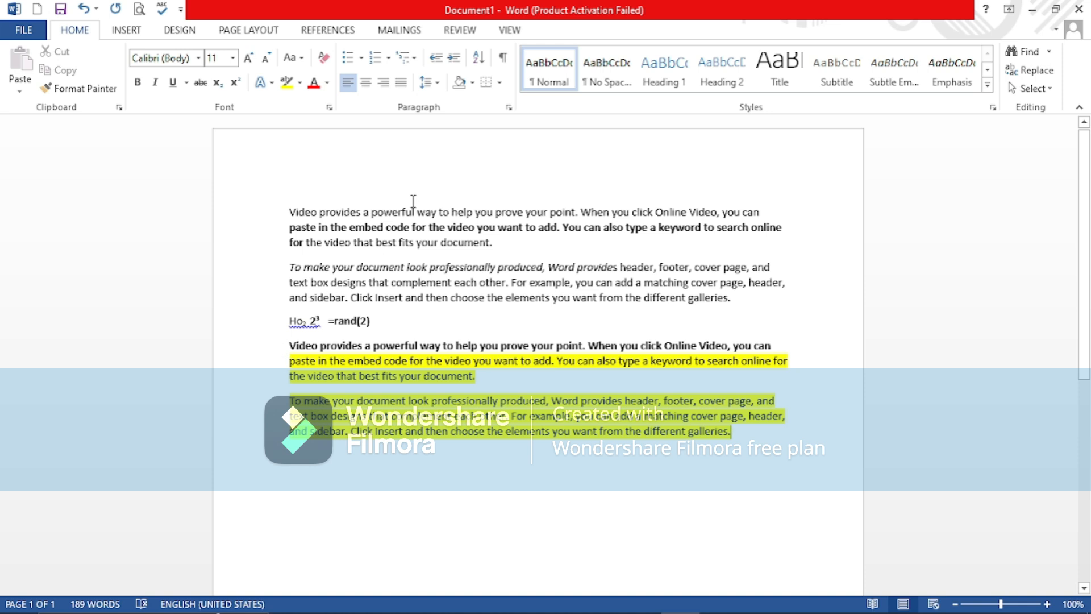
Try center, justified and left alignment on the last highlighted paragraph, finishing with right alignment.
{"action": "left_click", "coordinate": [366, 83]}
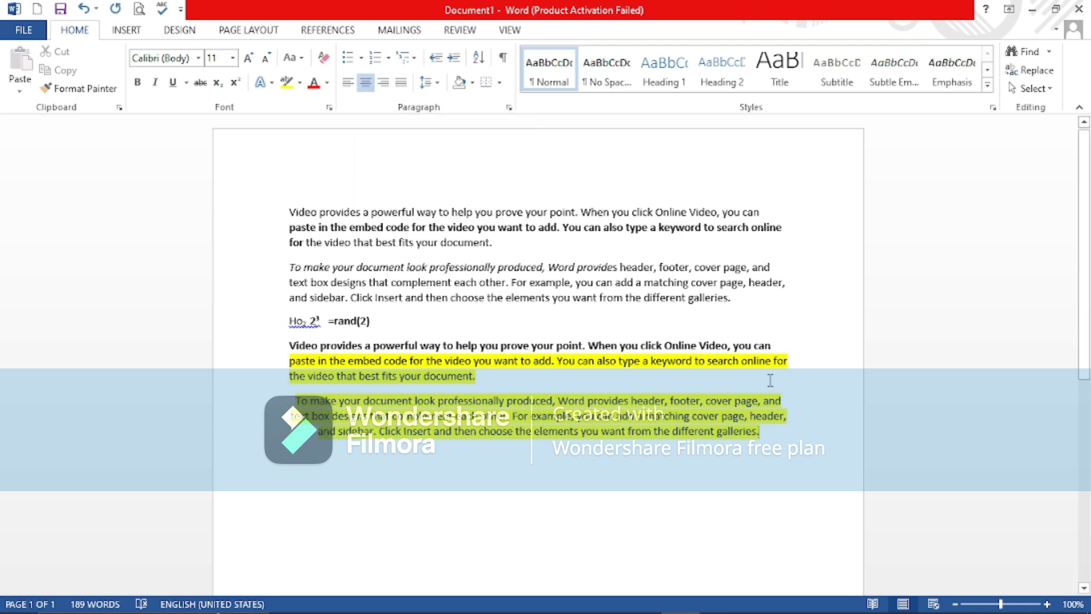
{"action": "left_click", "coordinate": [404, 84]}
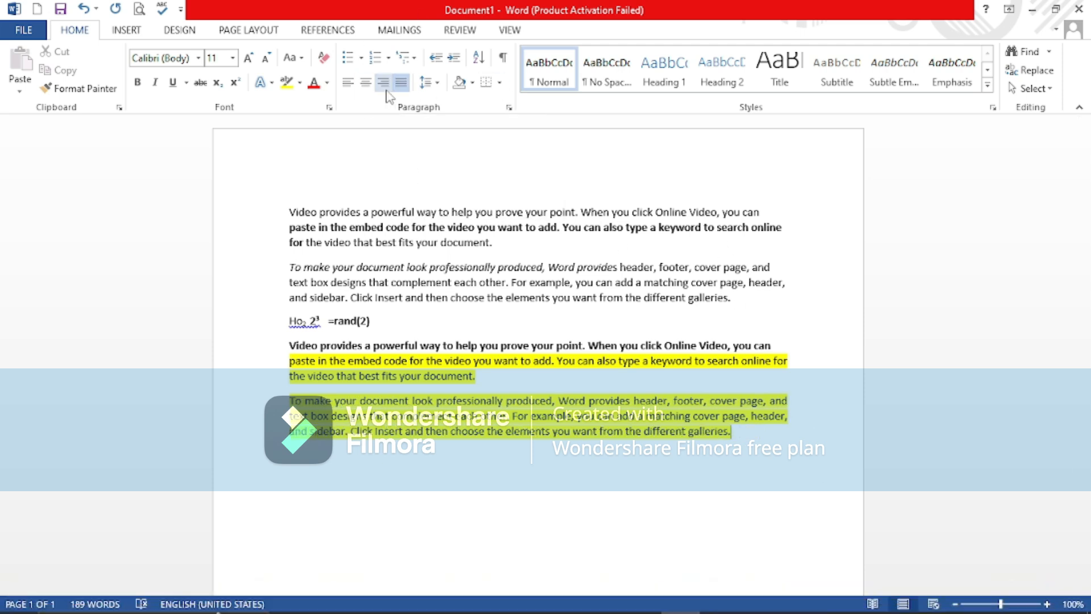
{"action": "left_click", "coordinate": [355, 84]}
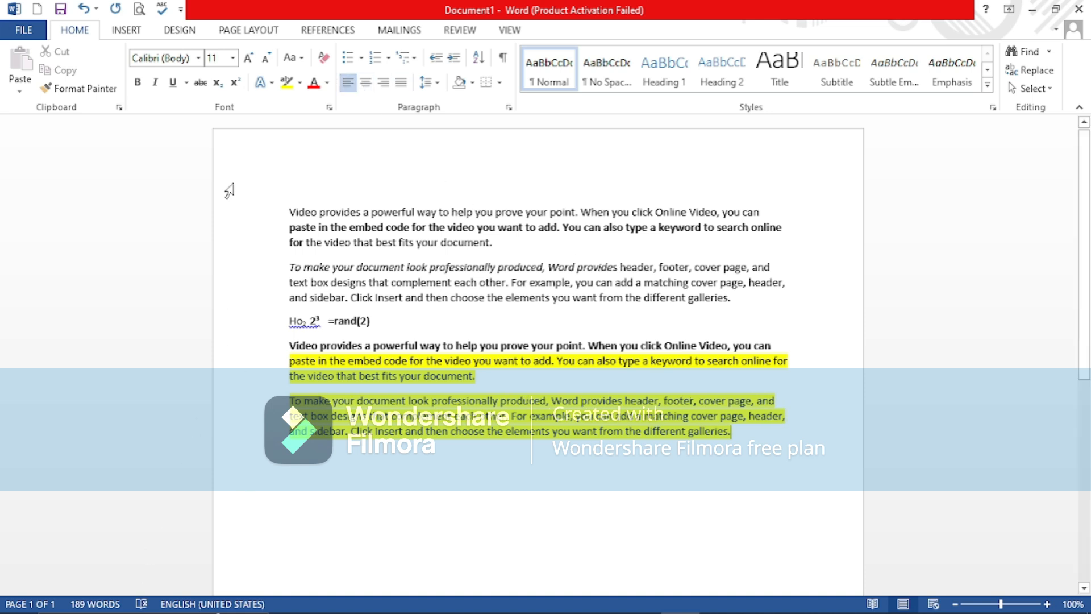
{"action": "left_click", "coordinate": [383, 82]}
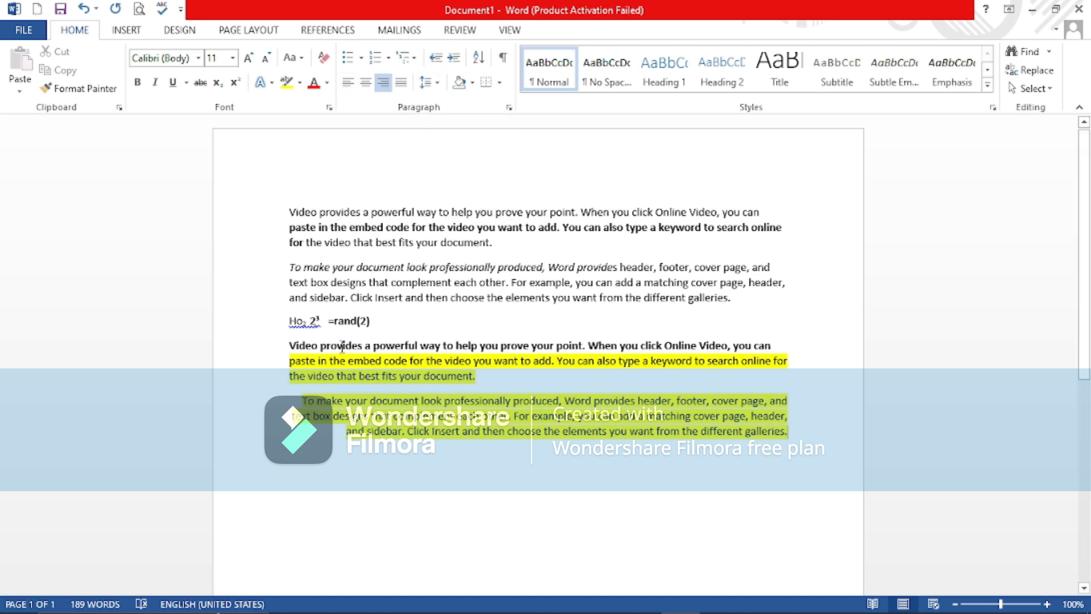
Set the line spacing of the second paragraph, starting "To make your document", to 3.0.
{"action": "left_click_drag", "start_coordinate": [290, 290], "coordinate": [757, 308]}
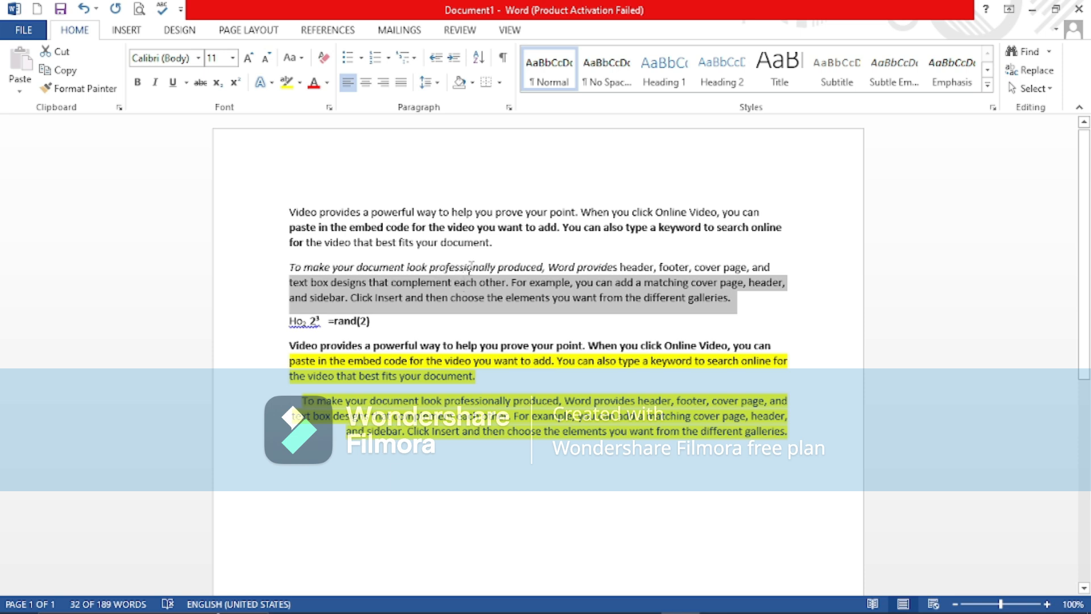
{"action": "left_click", "coordinate": [436, 84]}
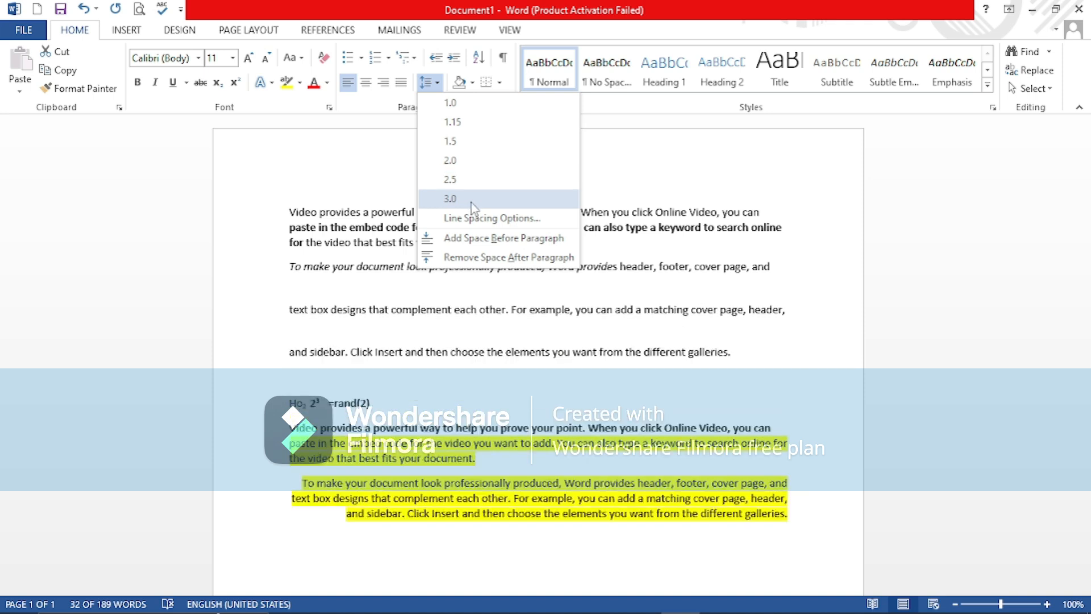
{"action": "left_click", "coordinate": [498, 195]}
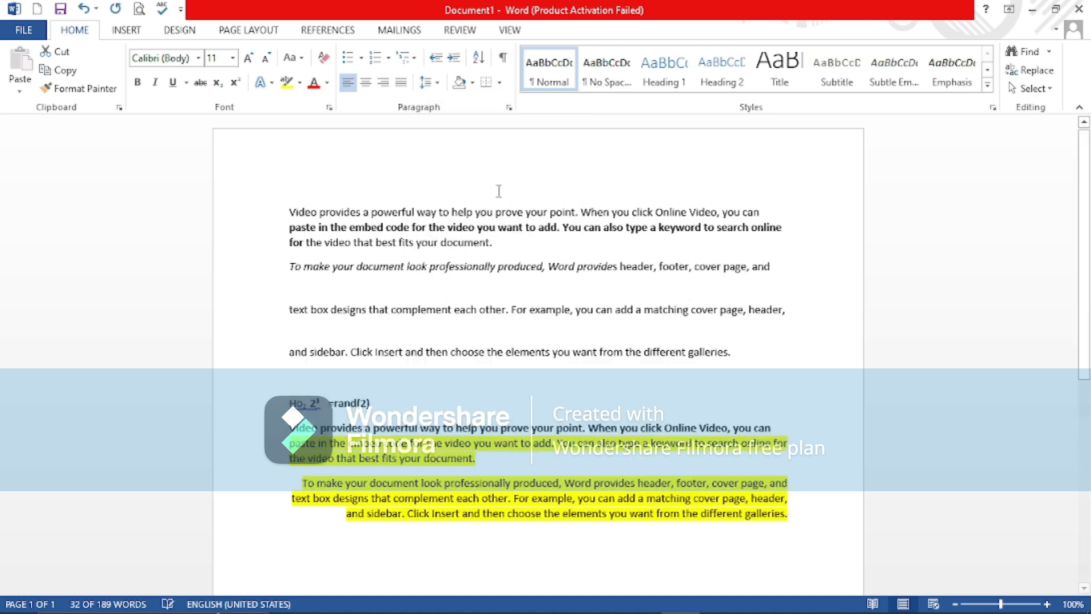
Break the first paragraph after "you can" and add empty lines before "paste in the embed code".
{"action": "left_click_drag", "start_coordinate": [274, 352], "coordinate": [274, 307]}
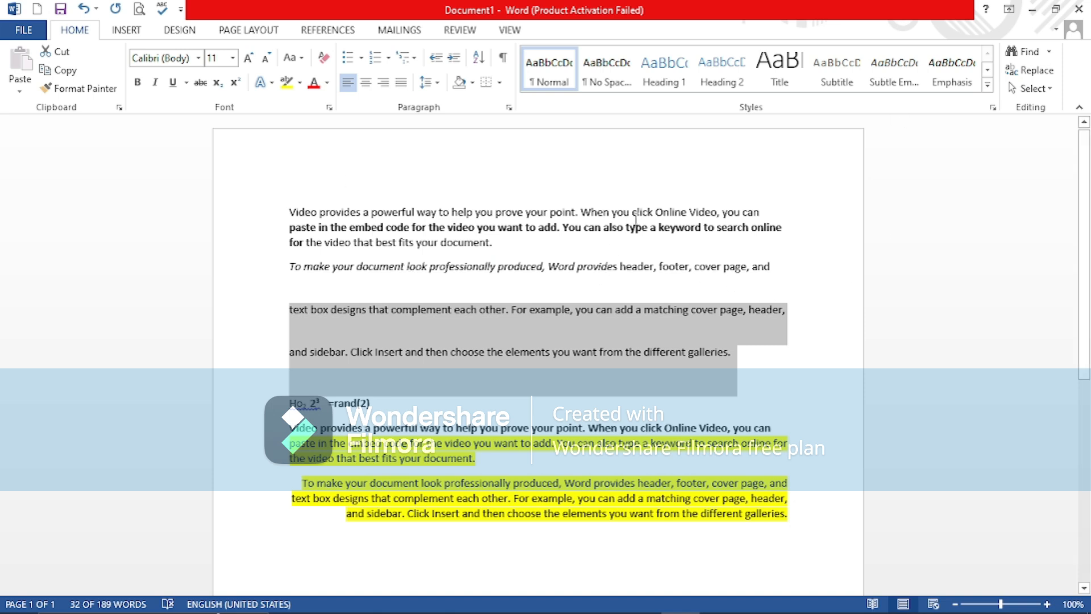
{"action": "double_click", "coordinate": [755, 208]}
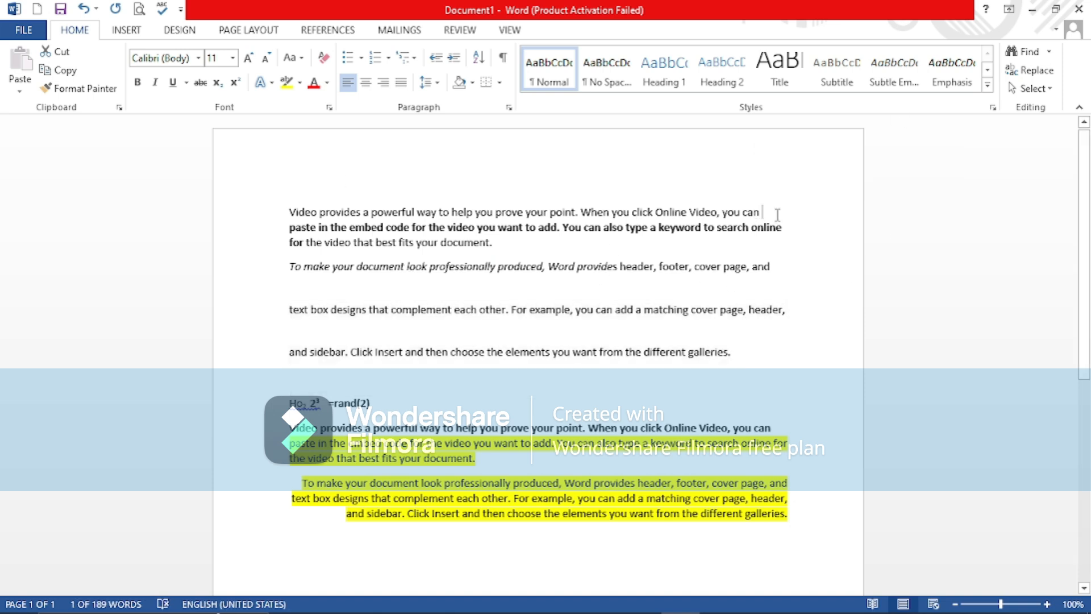
{"action": "left_click", "coordinate": [416, 217]}
{"action": "left_click", "coordinate": [773, 214]}
{"action": "key", "text": "Return"}
{"action": "key", "text": "Return"}
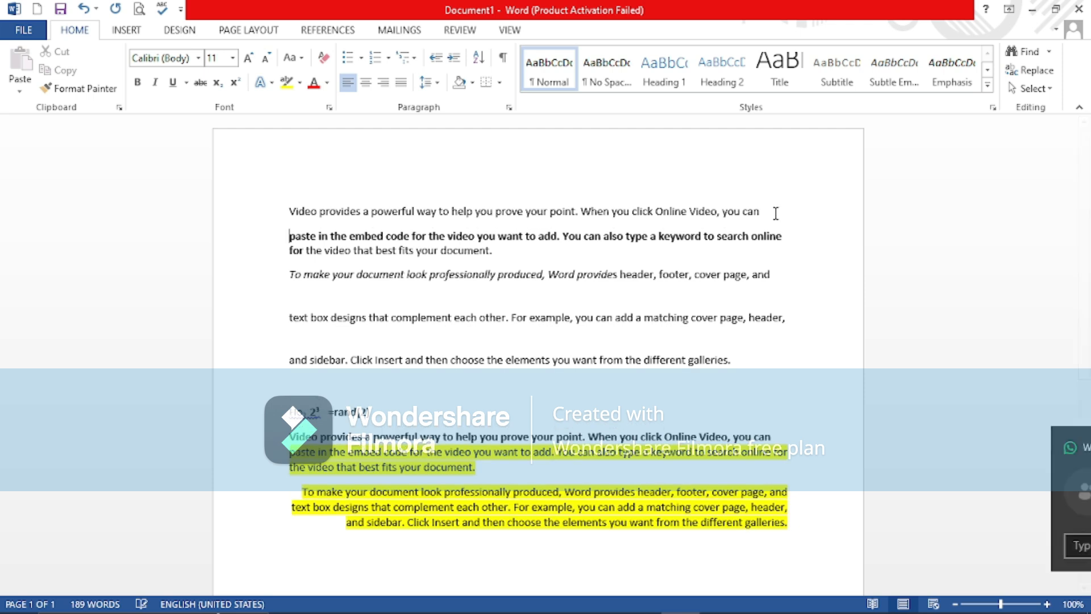
{"action": "key", "text": "Return"}
{"action": "left_click", "coordinate": [1056, 447]}
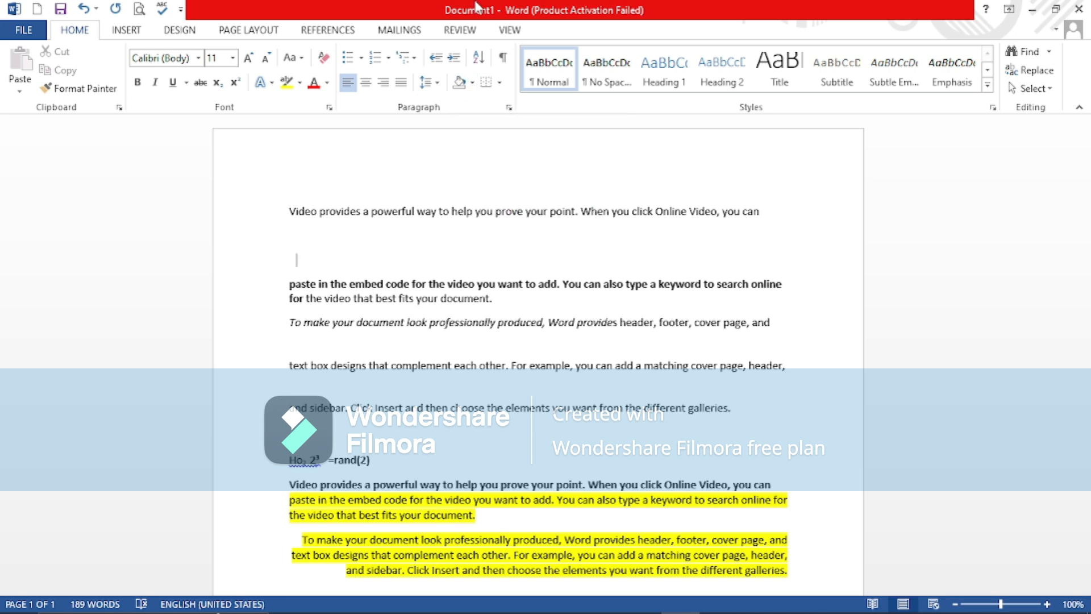
Undo the line breaks in the first paragraph and the 3.0 line spacing of the second.
{"action": "key", "text": "ctrl+z"}
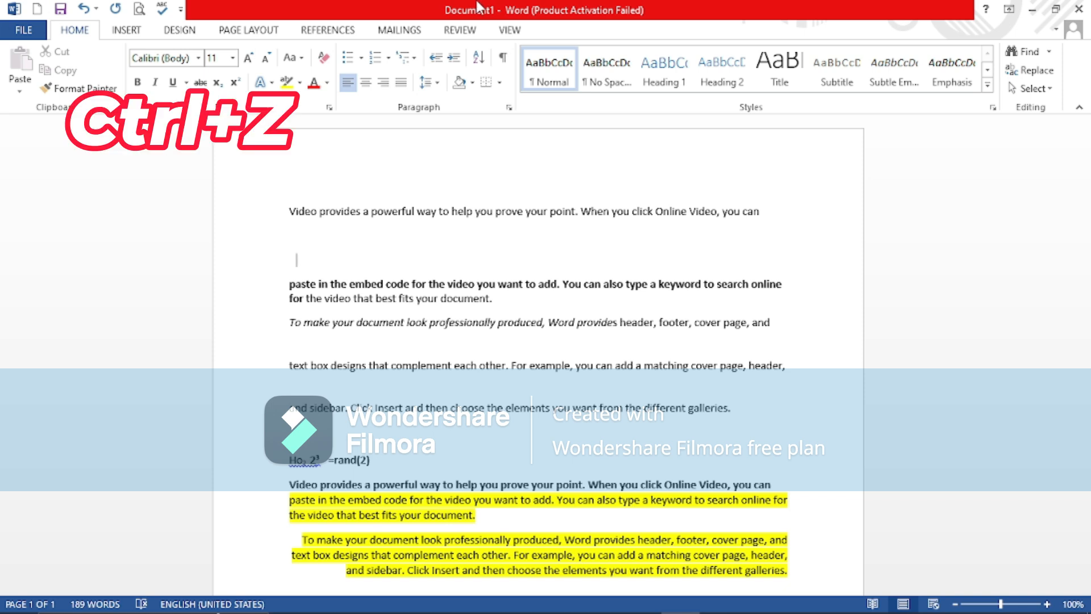
{"action": "key", "text": "ctrl+z"}
{"action": "key", "text": "ctrl+z"}
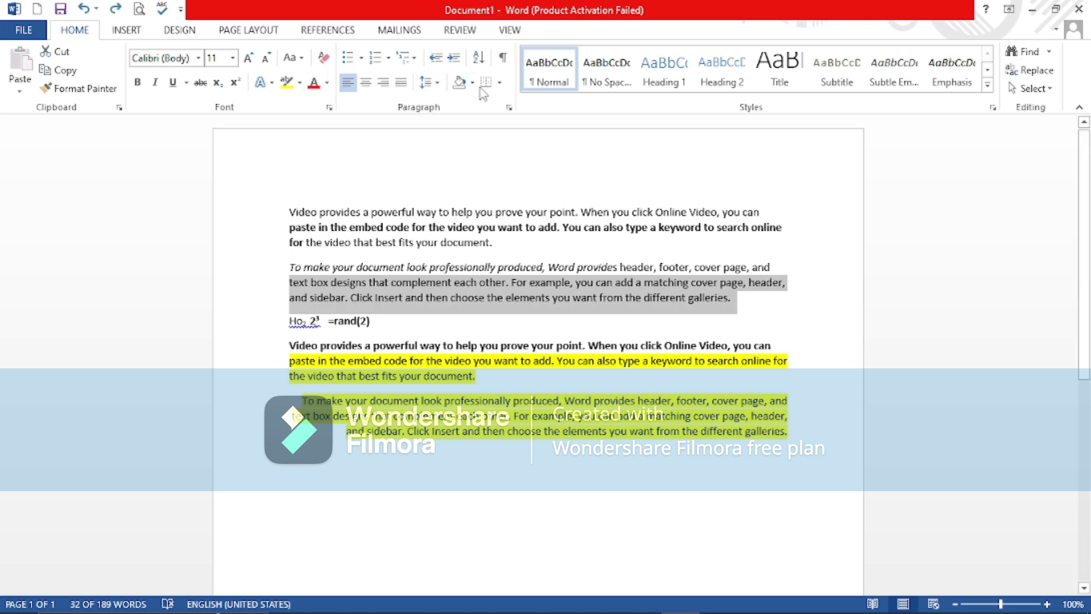
Insert the blue wallpaper image from the Video Projects folder in Pictures in place of the selected lines of the second paragraph.
{"action": "left_click", "coordinate": [132, 34]}
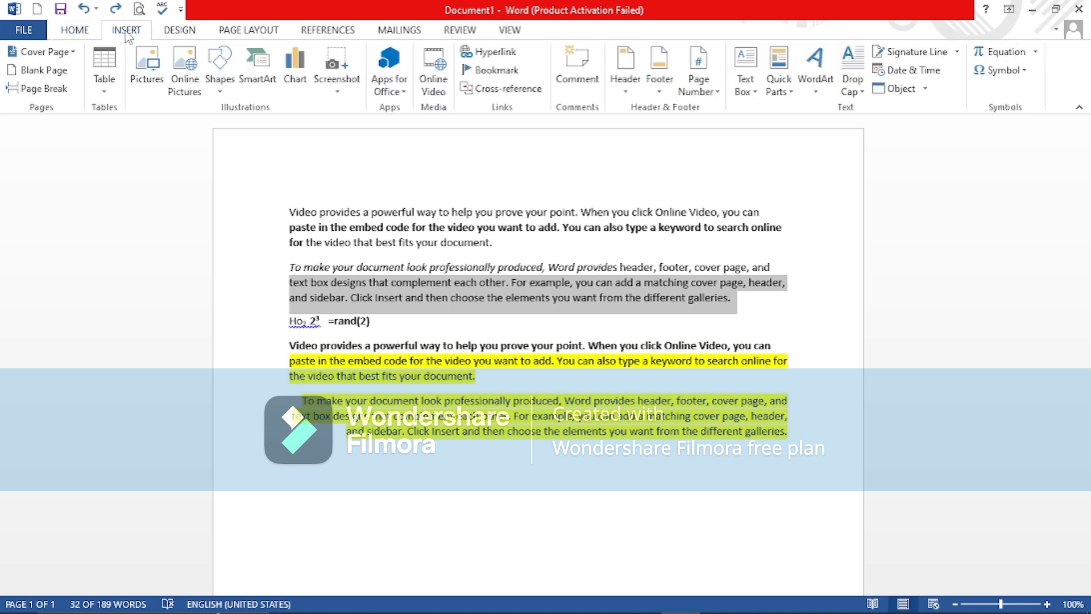
{"action": "left_click", "coordinate": [137, 66]}
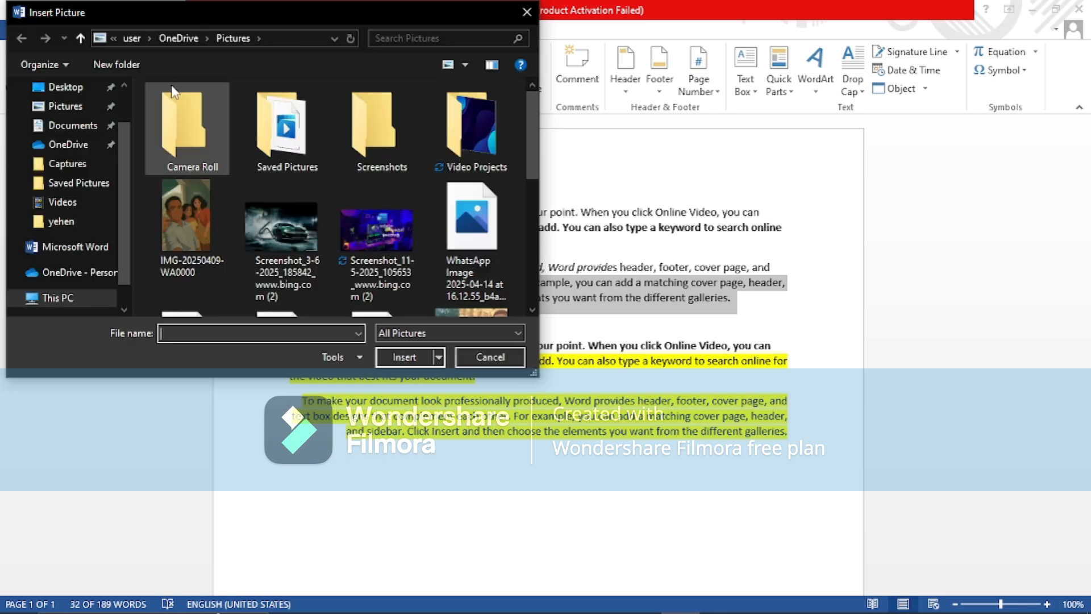
{"action": "mouse_move", "coordinate": [530, 98]}
{"action": "left_mouse_down"}
{"action": "mouse_move", "coordinate": [548, 216]}
{"action": "mouse_move", "coordinate": [547, 103]}
{"action": "left_mouse_up"}
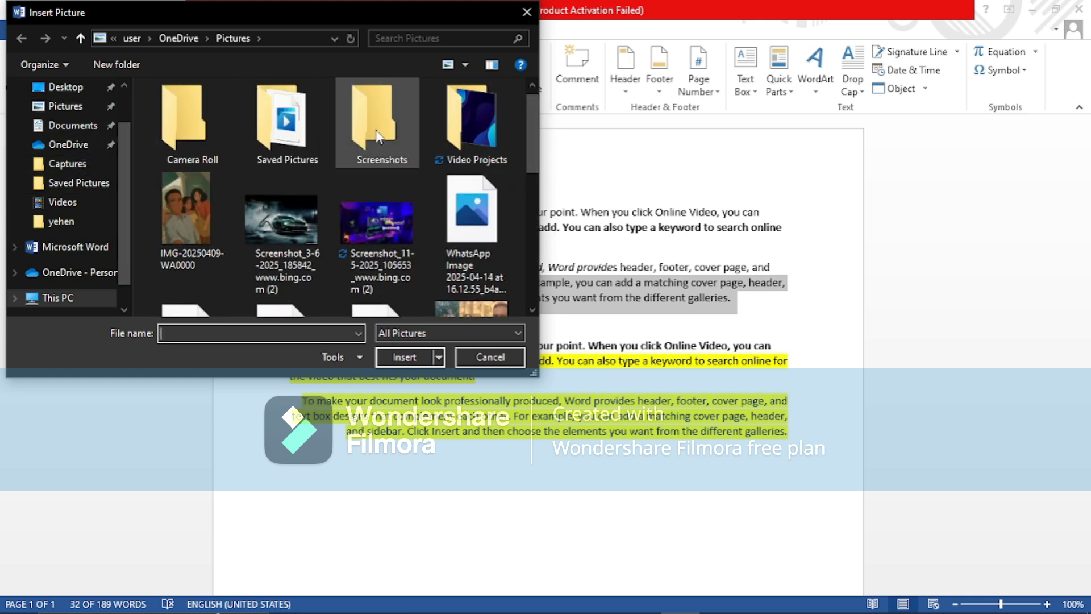
{"action": "left_click", "coordinate": [471, 113]}
{"action": "double_click", "coordinate": [476, 113]}
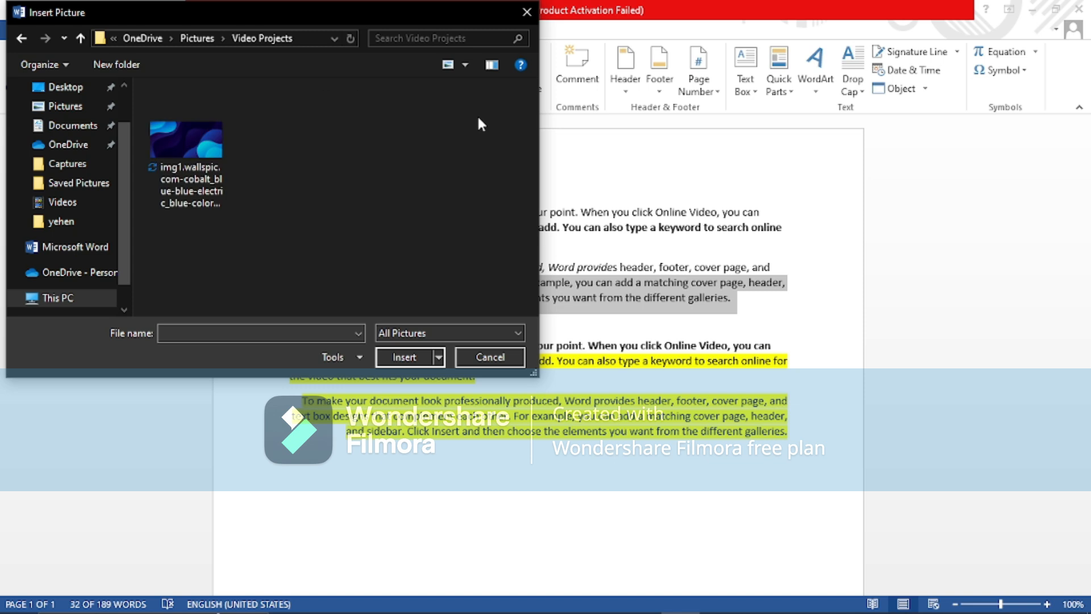
{"action": "left_click", "coordinate": [226, 137]}
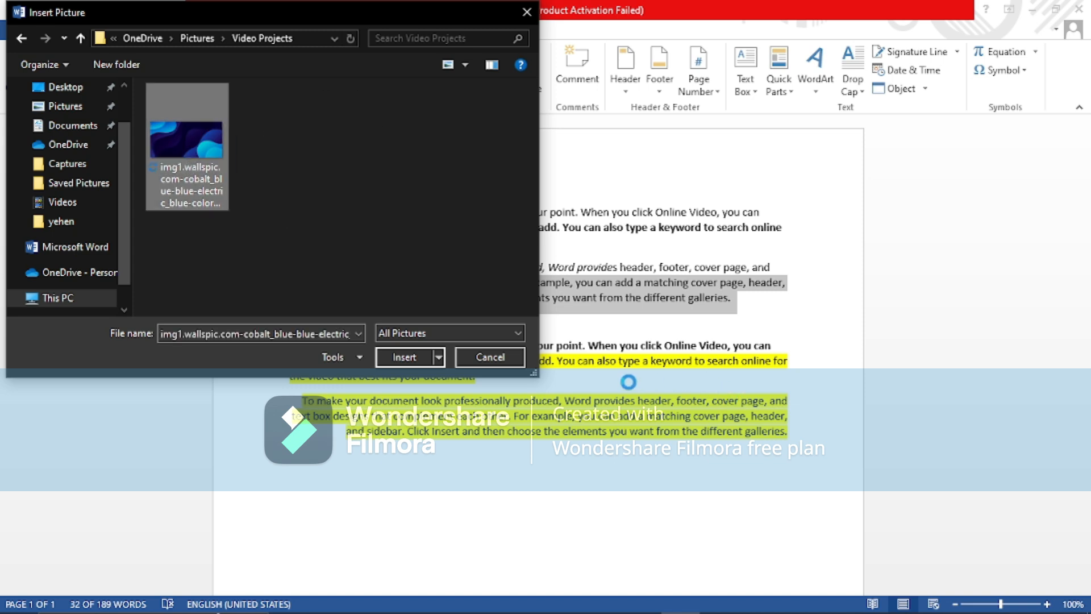
{"action": "left_click", "coordinate": [404, 357]}
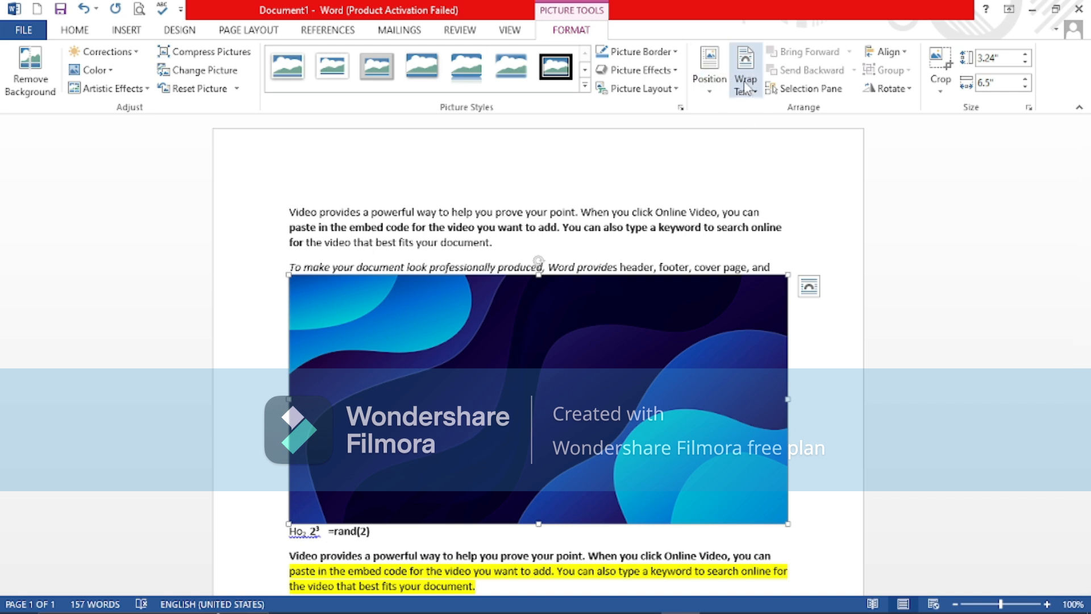
Set the inserted picture's text wrapping to Behind Text.
{"action": "right_click", "coordinate": [746, 85]}
{"action": "left_click", "coordinate": [744, 82]}
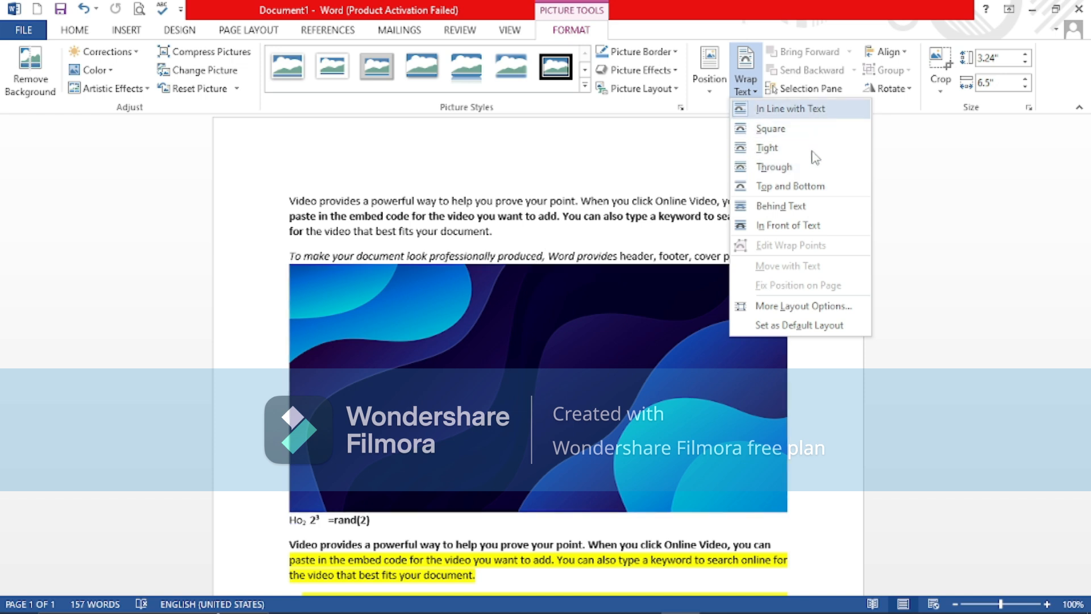
{"action": "left_click", "coordinate": [794, 206]}
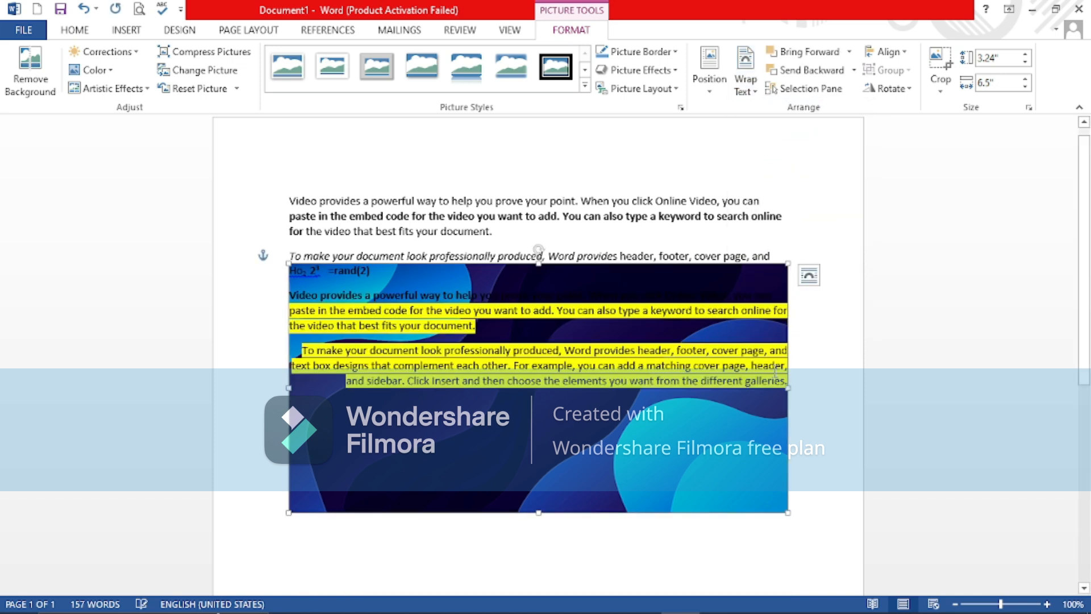
Reposition the picture behind the lower paragraphs, with its upper edge just below the first paragraph and its side slightly past the right margin.
{"action": "left_click_drag", "start_coordinate": [533, 486], "coordinate": [514, 278]}
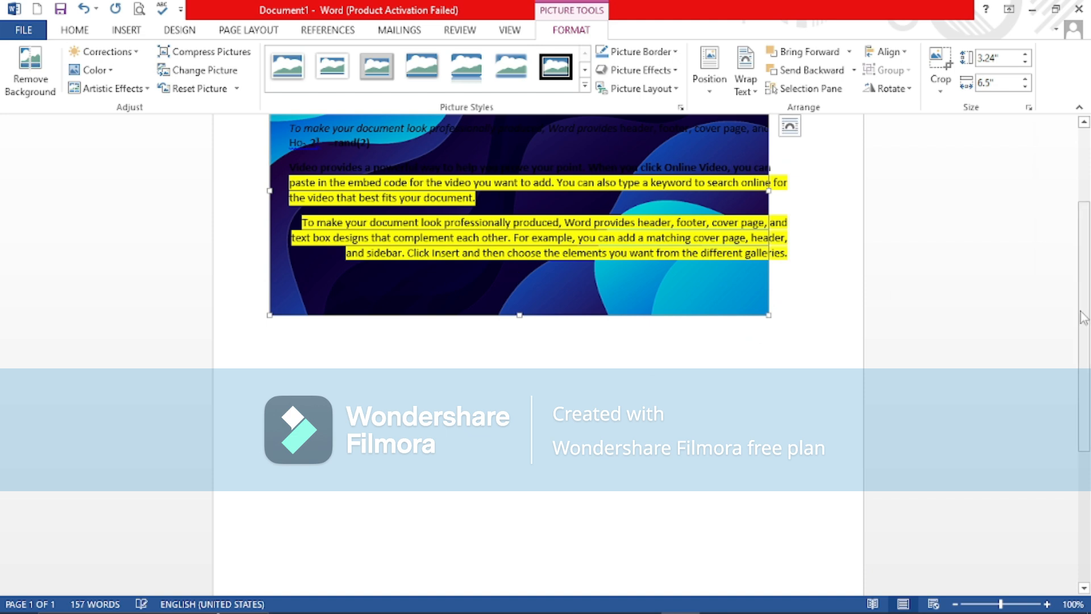
{"action": "scroll", "coordinate": [1082, 316], "scroll_direction": "up", "scroll_amount": 3}
{"action": "left_click_drag", "start_coordinate": [310, 367], "coordinate": [356, 409]}
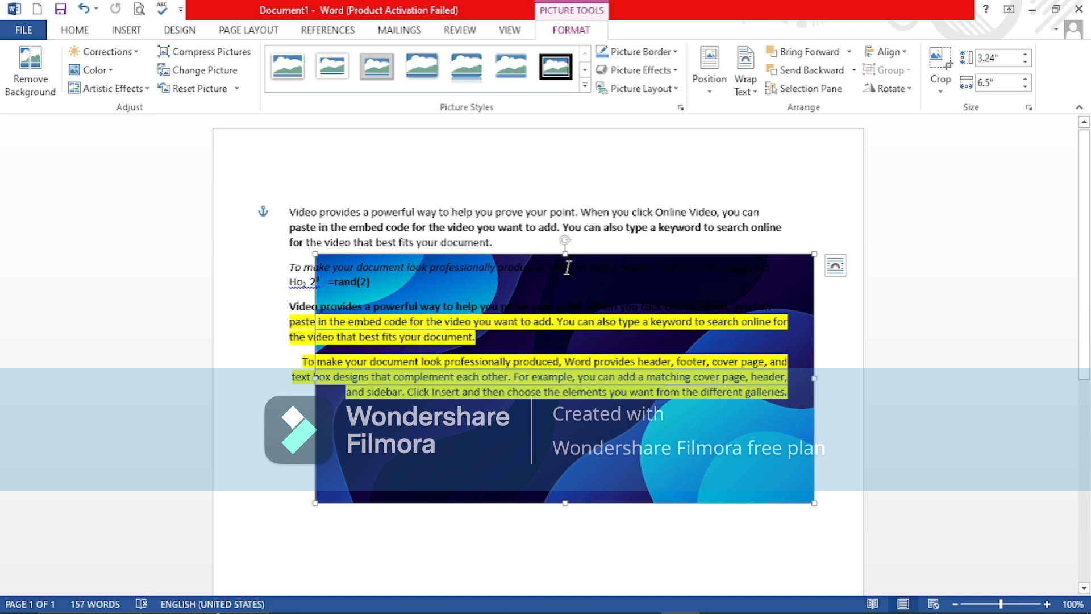
Enlarge the picture to 3.5" high between the text margins, and undo its insertion along with all its changes.
{"action": "left_click_drag", "start_coordinate": [565, 254], "coordinate": [540, 248]}
{"action": "left_click_drag", "start_coordinate": [544, 293], "coordinate": [573, 273]}
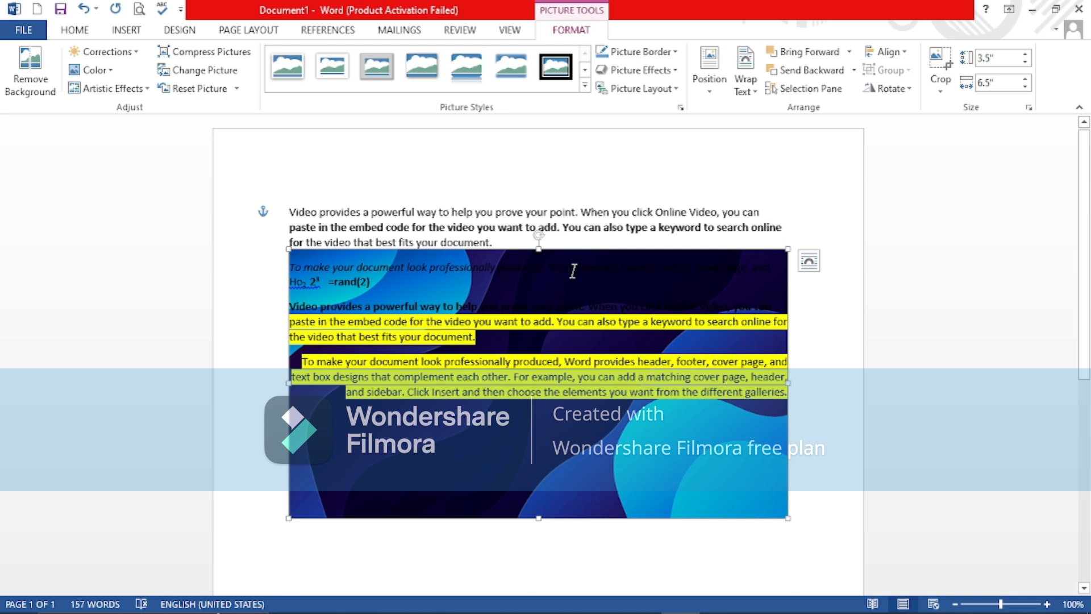
{"action": "key", "text": "ctrl+z"}
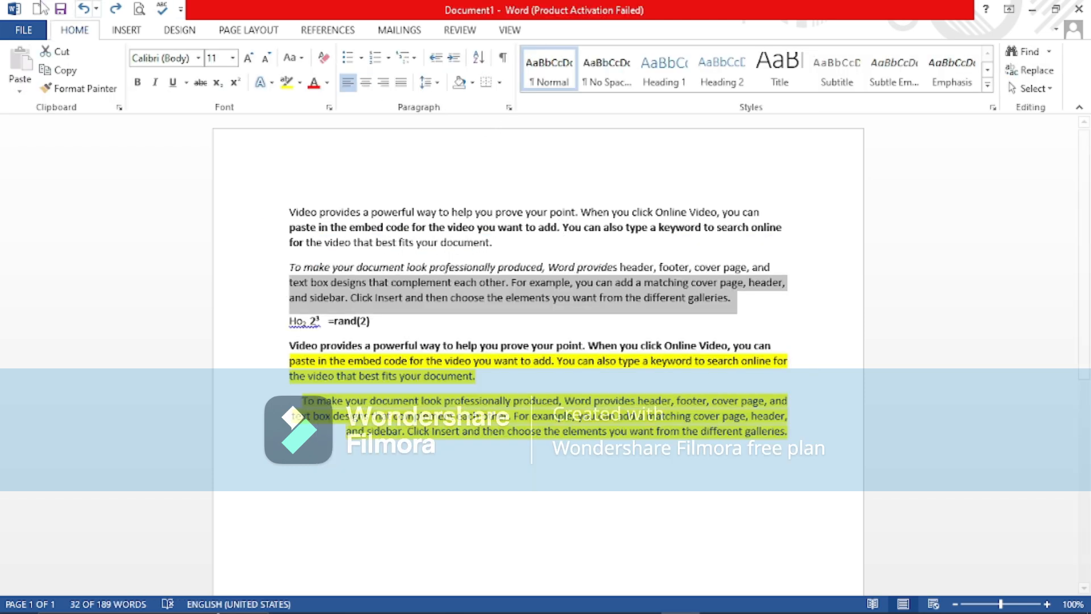
Add the diagonal CONFIDENTIAL 1 watermark to the page and replace its text with "exampel" as a custom text watermark.
{"action": "left_click", "coordinate": [179, 31]}
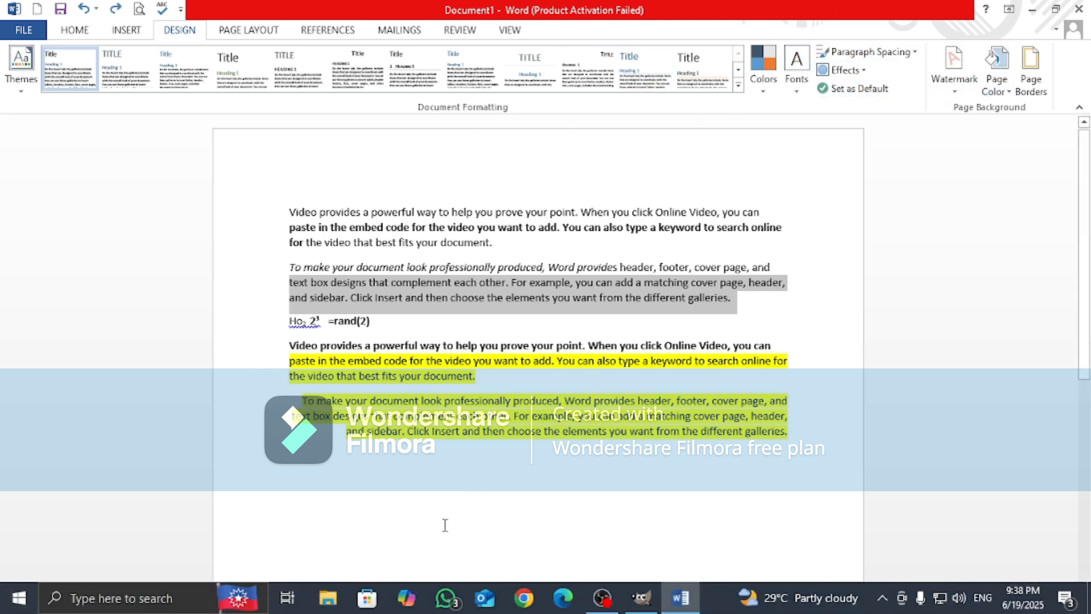
{"action": "left_click", "coordinate": [959, 89]}
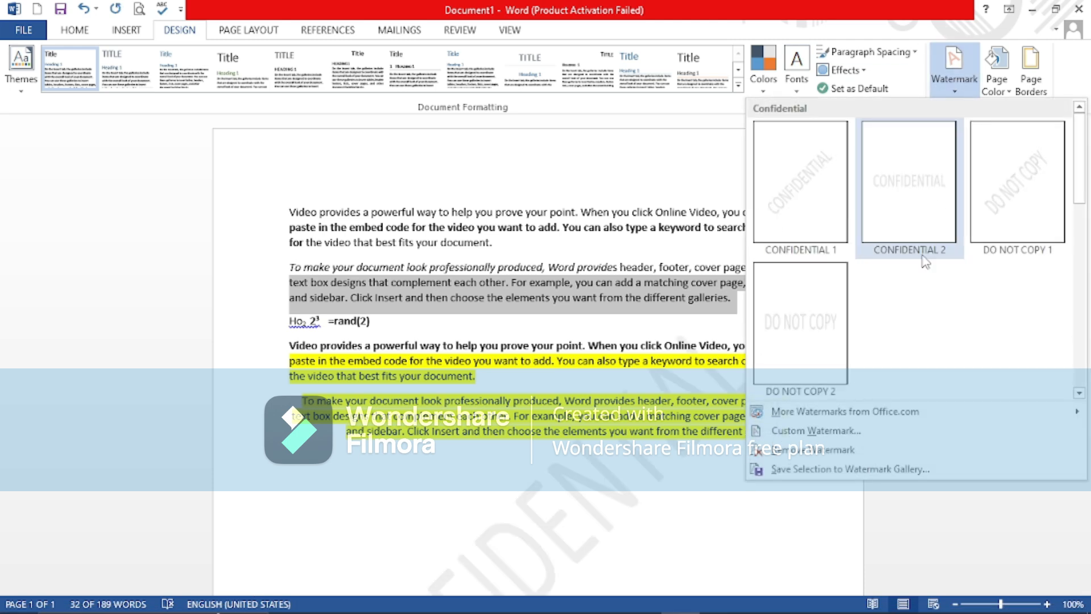
{"action": "mouse_move", "coordinate": [866, 419]}
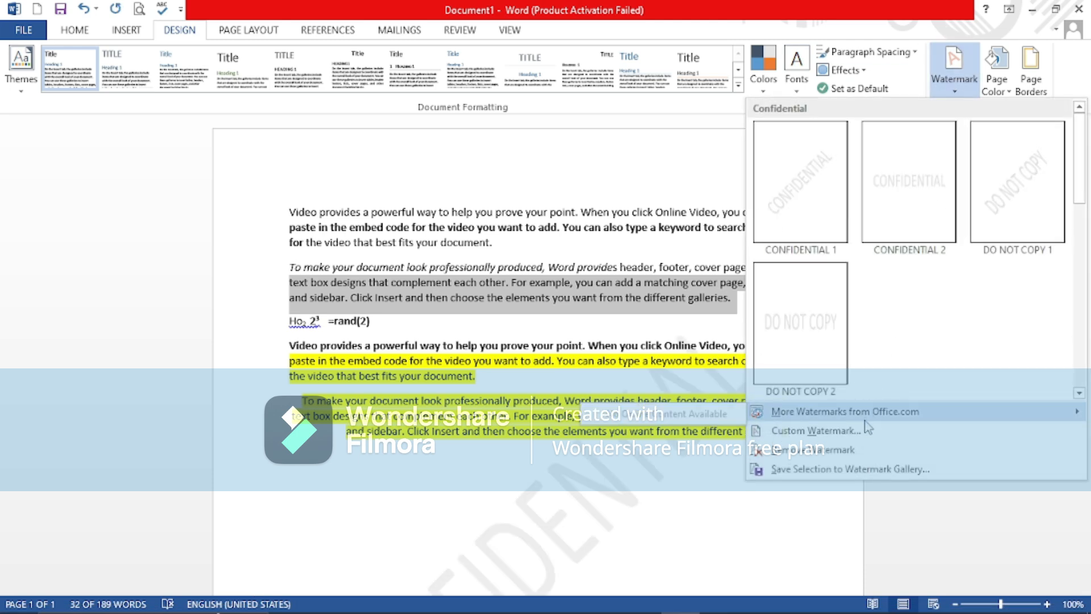
{"action": "left_click", "coordinate": [819, 432]}
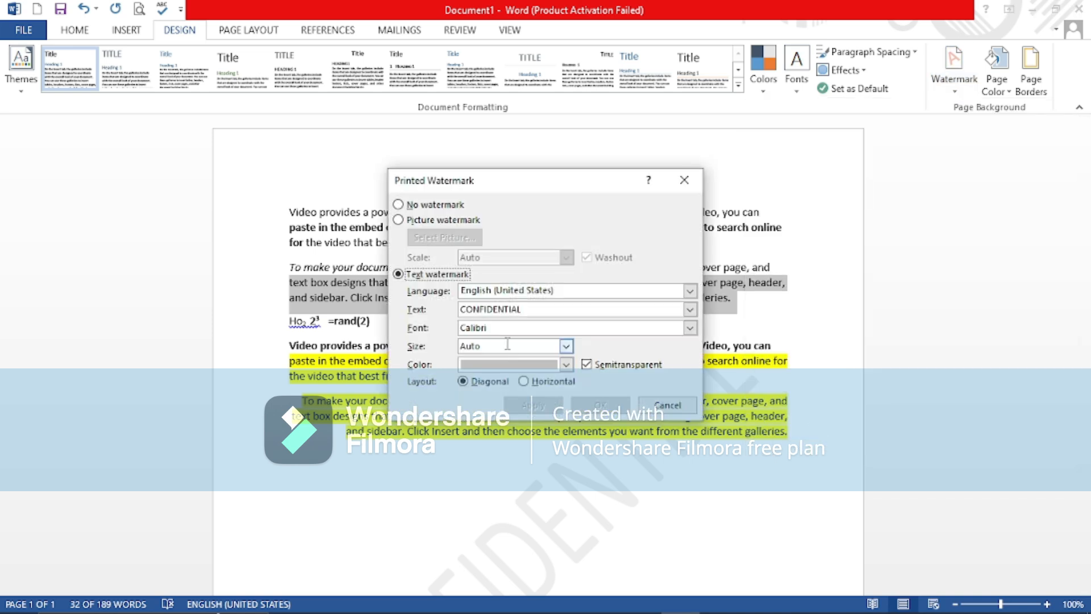
{"action": "left_click", "coordinate": [536, 310]}
{"action": "key", "text": "BackSpace"}
{"action": "key", "text": "BackSpace"}
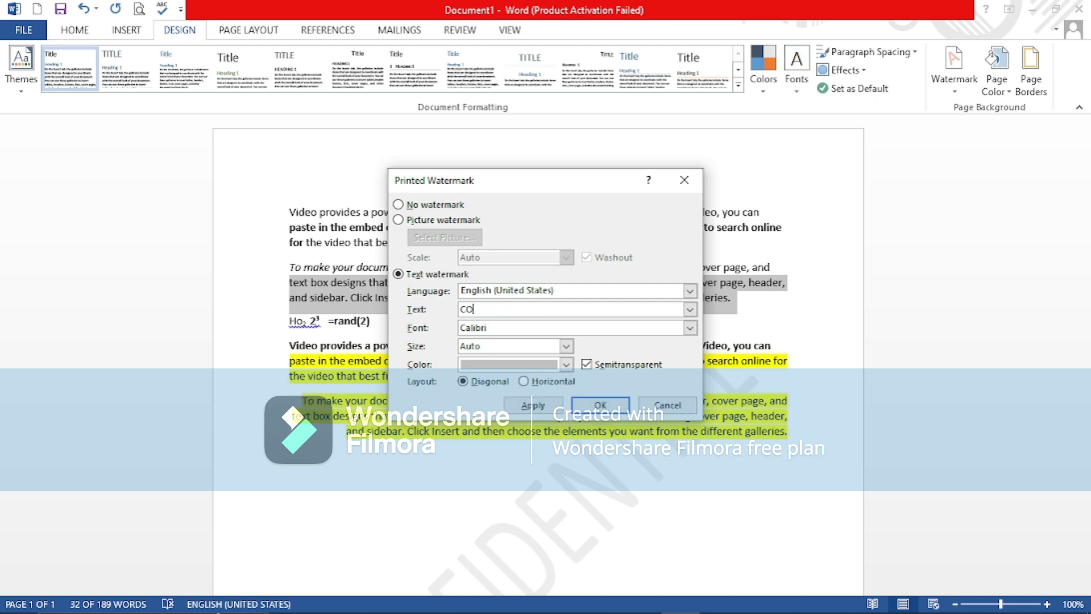
{"action": "key", "text": "BackSpace"}
{"action": "key", "text": "BackSpace"}
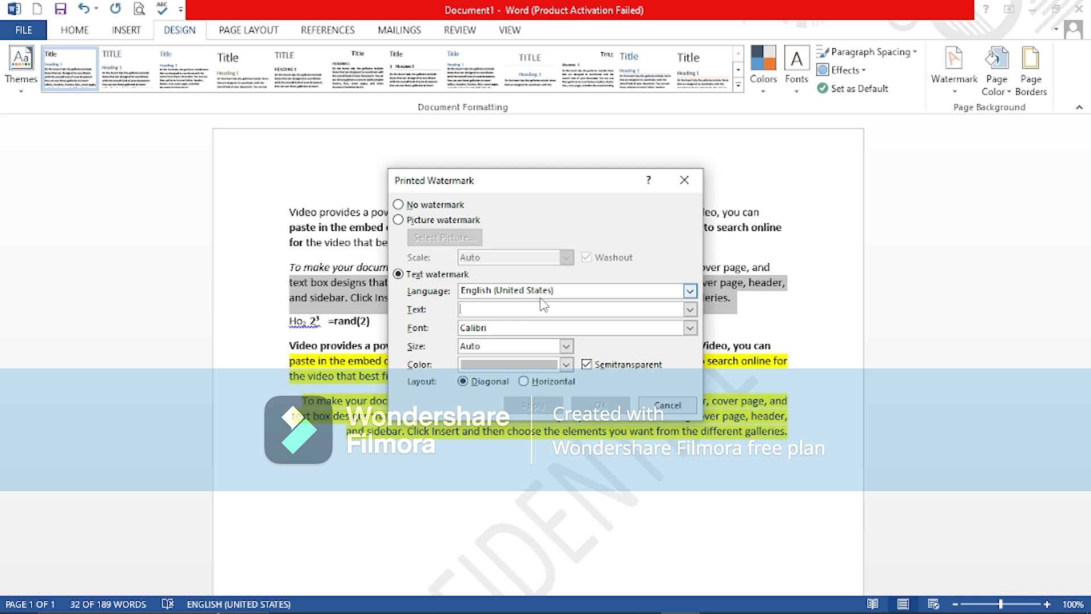
{"action": "type", "text": "exampel"}
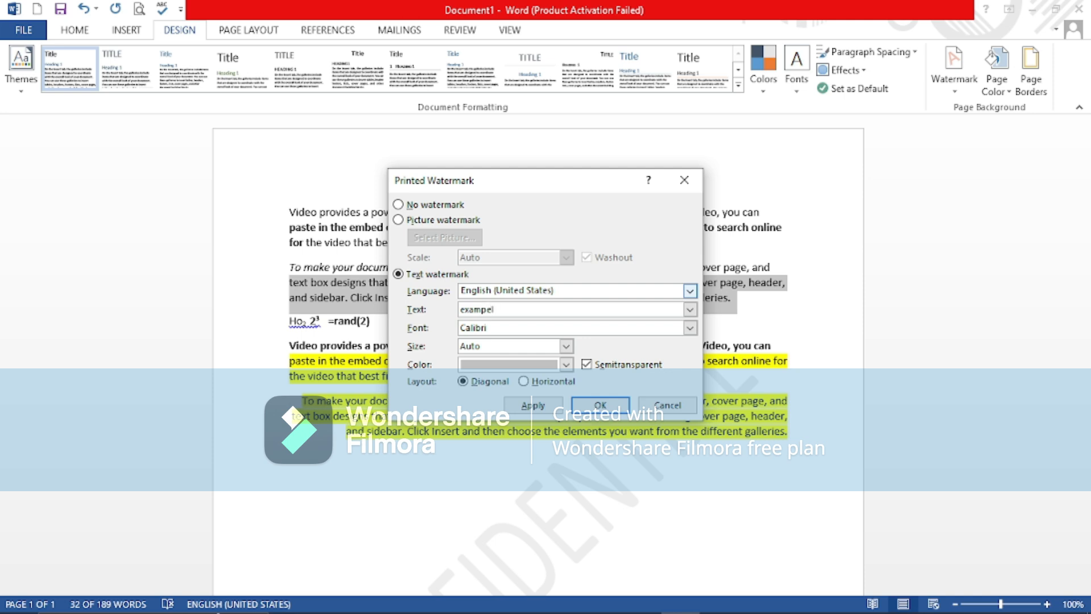
{"action": "left_click", "coordinate": [575, 418]}
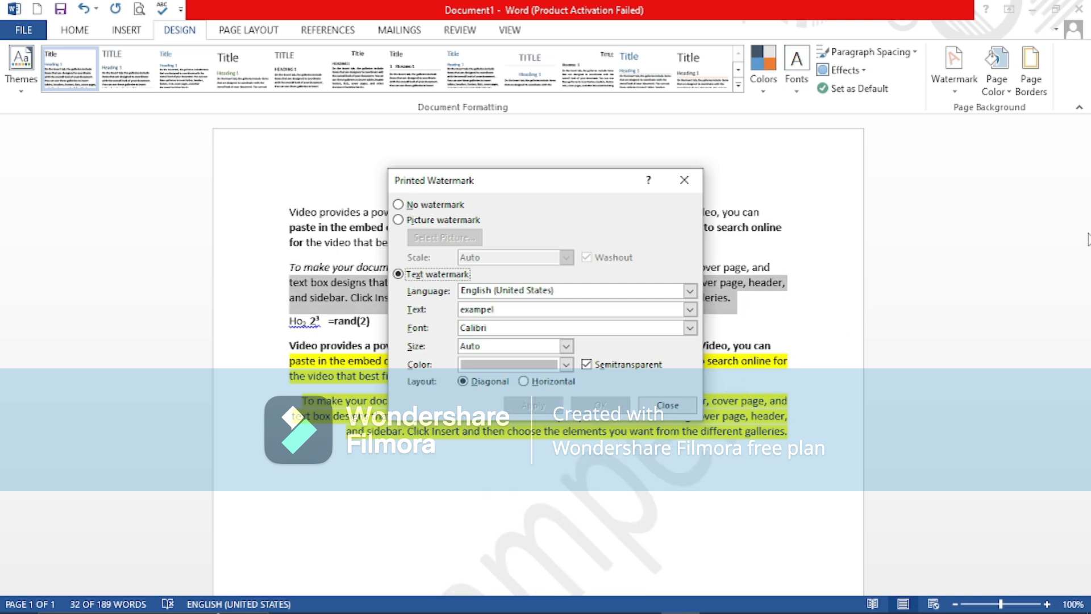
{"action": "left_click", "coordinate": [684, 179]}
Look over the whole page to examine the custom text watermark behind the paragraphs.
{"action": "scroll", "coordinate": [1088, 230], "scroll_direction": "down", "scroll_amount": 2}
{"action": "scroll", "coordinate": [1089, 229], "scroll_direction": "down", "scroll_amount": 3}
{"action": "scroll", "coordinate": [1089, 230], "scroll_direction": "up", "scroll_amount": 5}
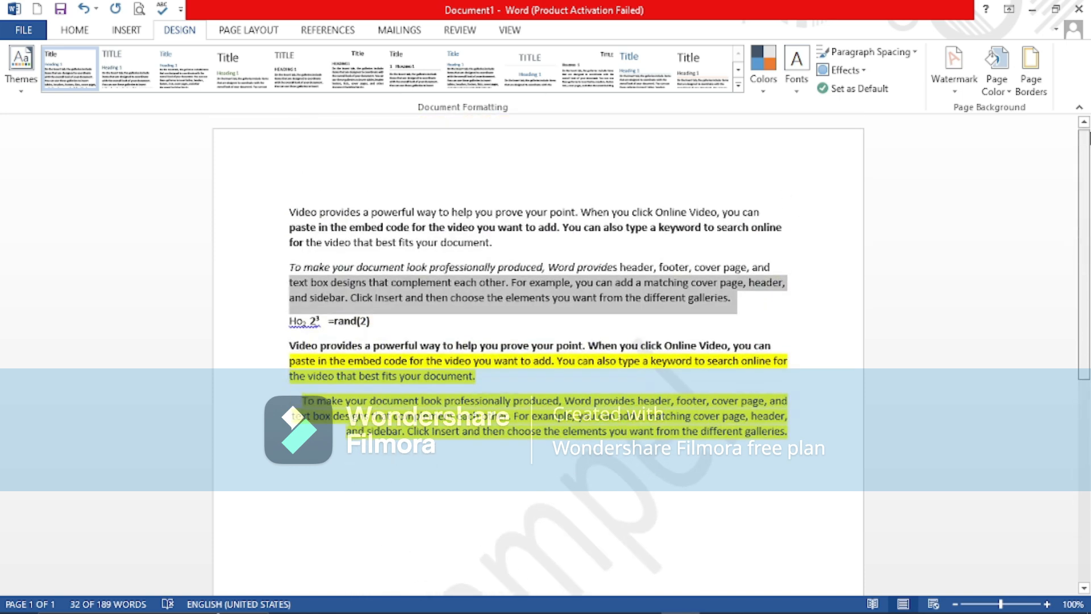
{"action": "left_click", "coordinate": [126, 30]}
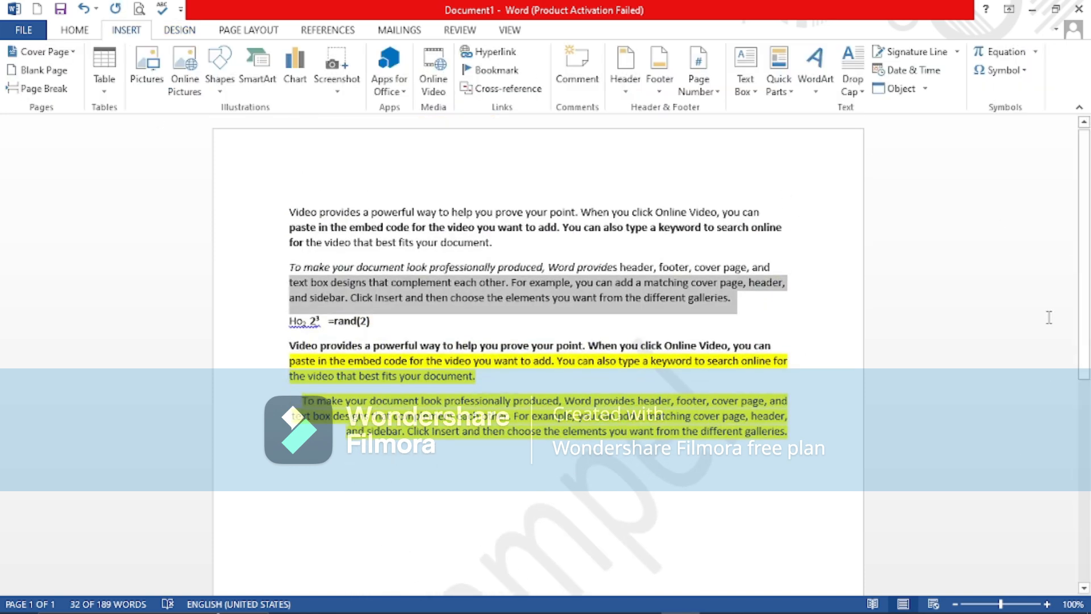
{"action": "scroll", "coordinate": [1089, 229], "scroll_direction": "down", "scroll_amount": 5}
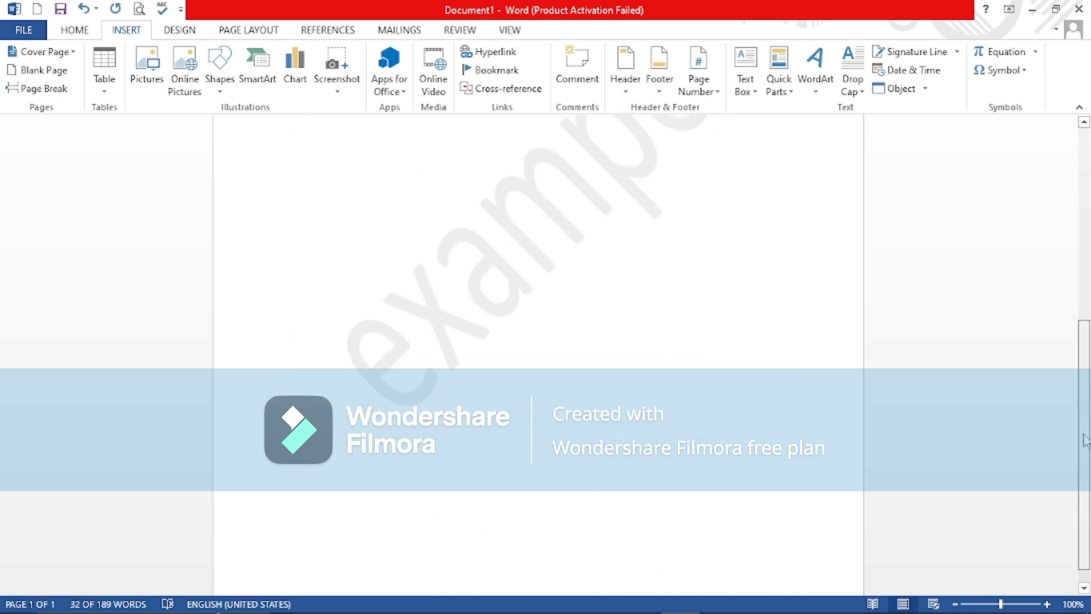
{"action": "scroll", "coordinate": [1089, 229], "scroll_direction": "up", "scroll_amount": 5}
{"action": "left_click_drag", "start_coordinate": [1090, 227], "coordinate": [1089, 186]}
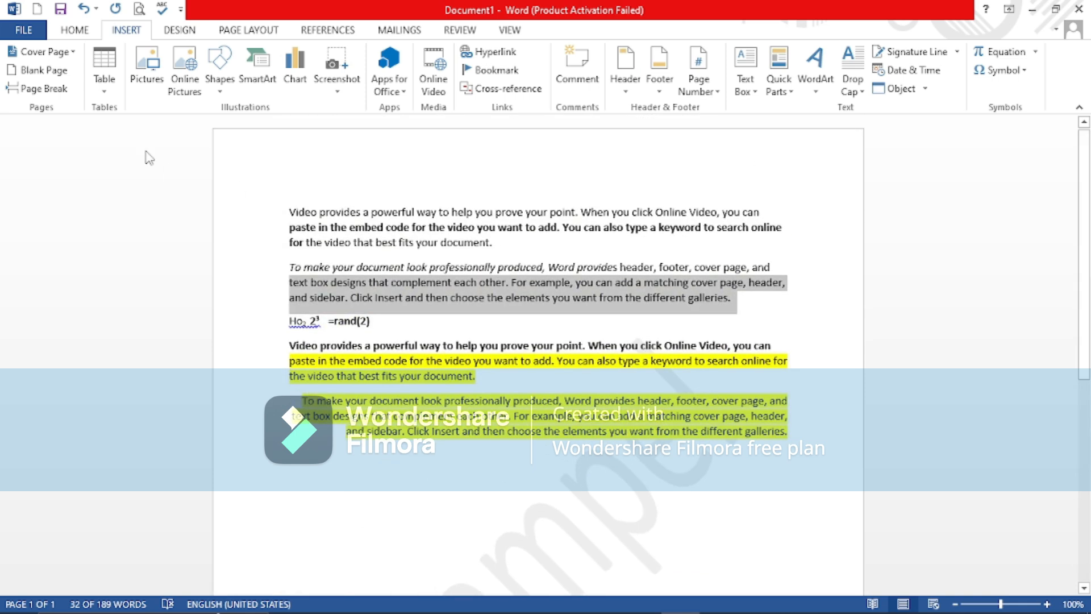